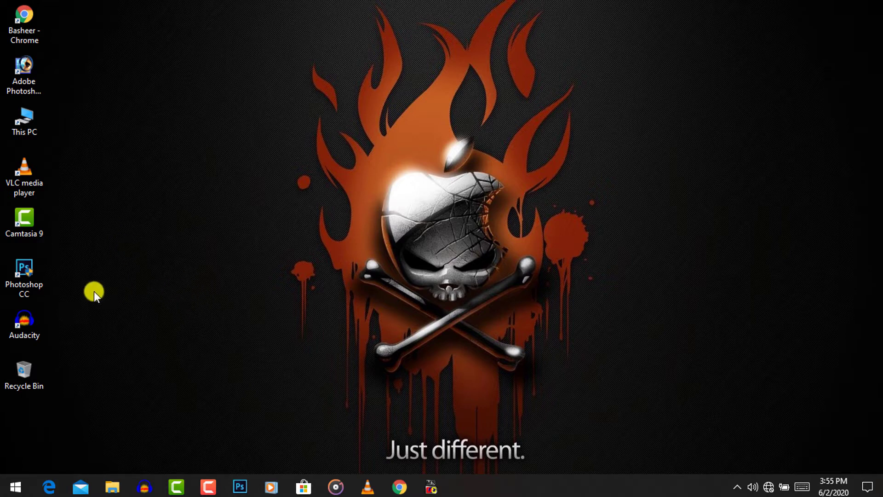
Open Photoshop and create a new RGB document 3.5 inches wide and 2 inches high at 300 pixels/inch with a white background
double_click(17, 269)
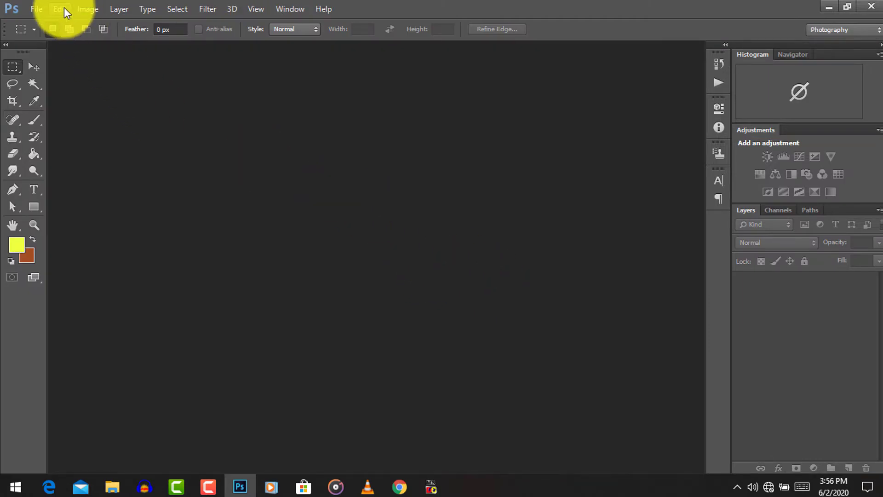
click(60, 9)
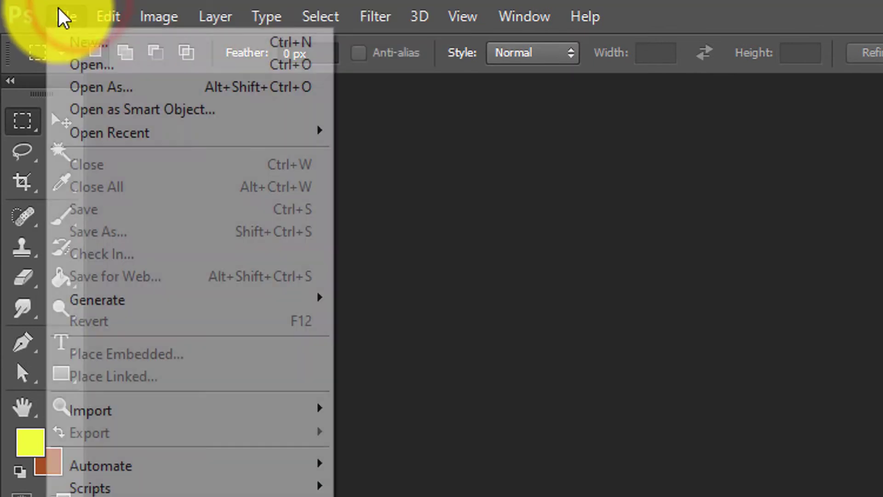
click(78, 42)
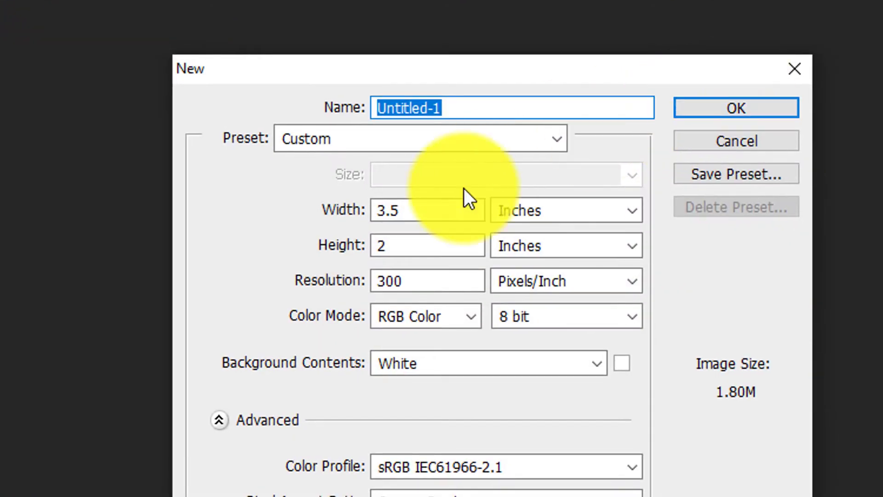
double_click(427, 211)
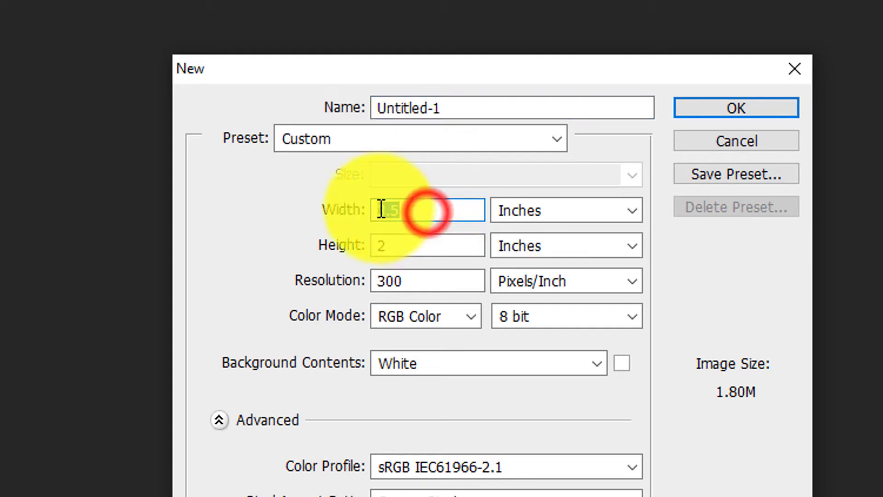
click(504, 212)
click(506, 210)
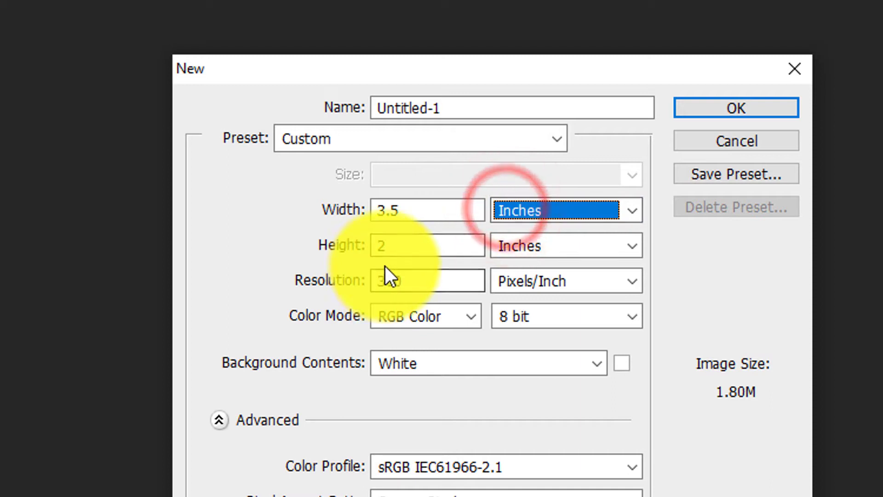
click(397, 244)
click(533, 249)
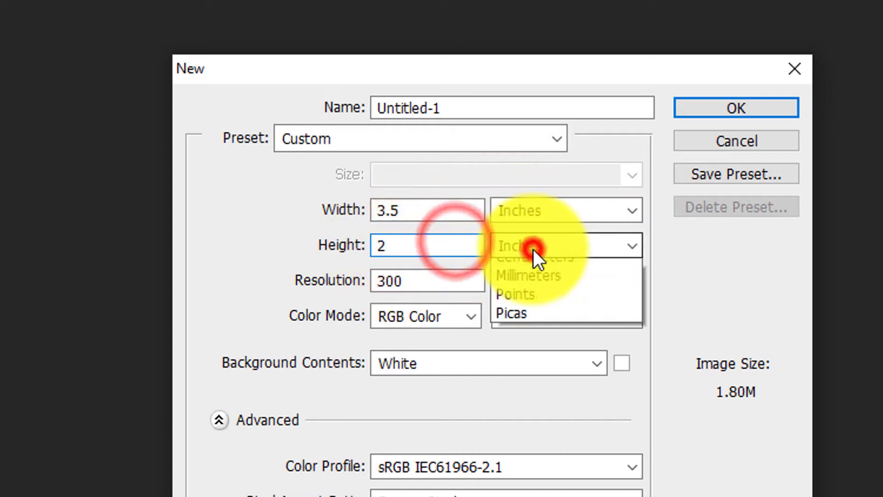
click(533, 250)
double_click(450, 281)
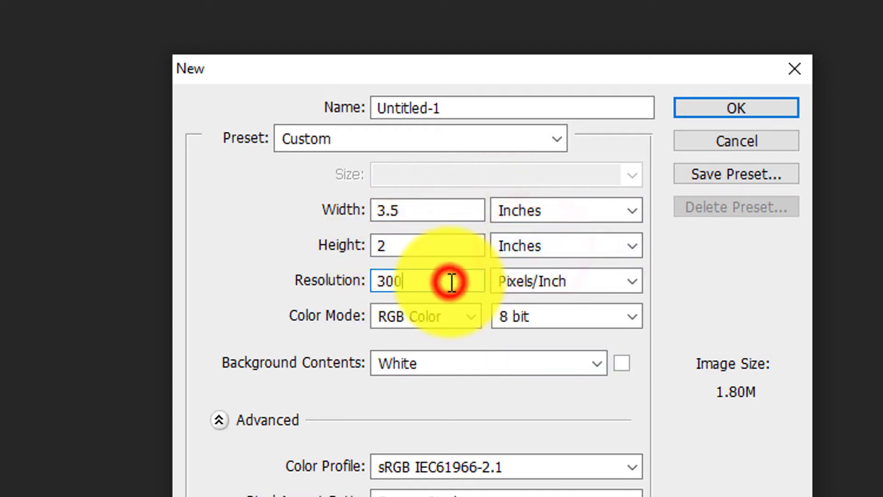
click(420, 281)
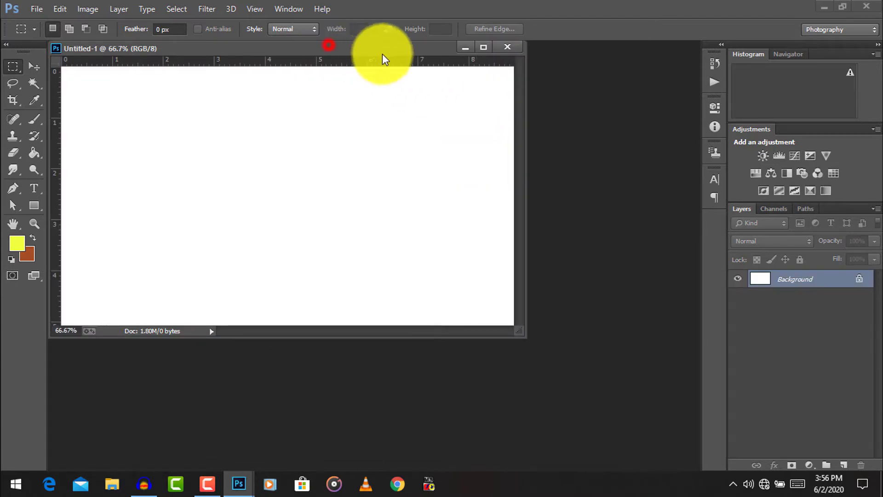
Dock the floating document window in the workspace and fit the canvas on screen
drag(382, 54, 420, 44)
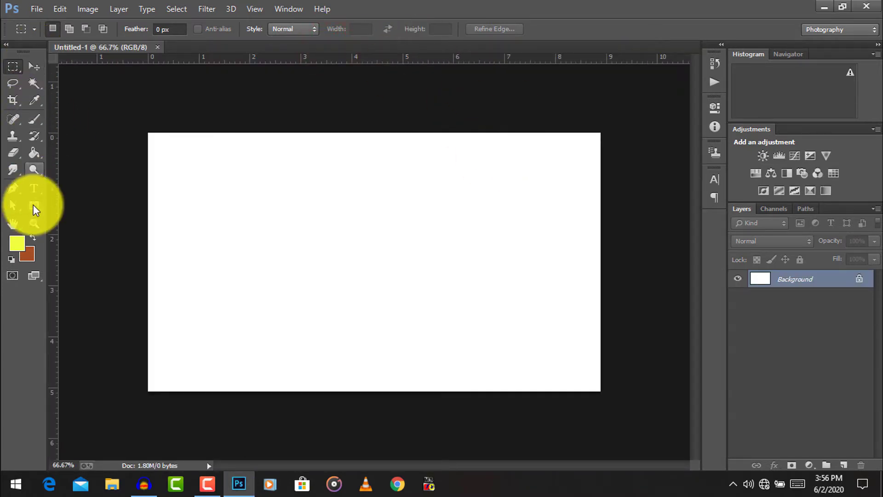
click(34, 224)
right_click(283, 257)
click(305, 268)
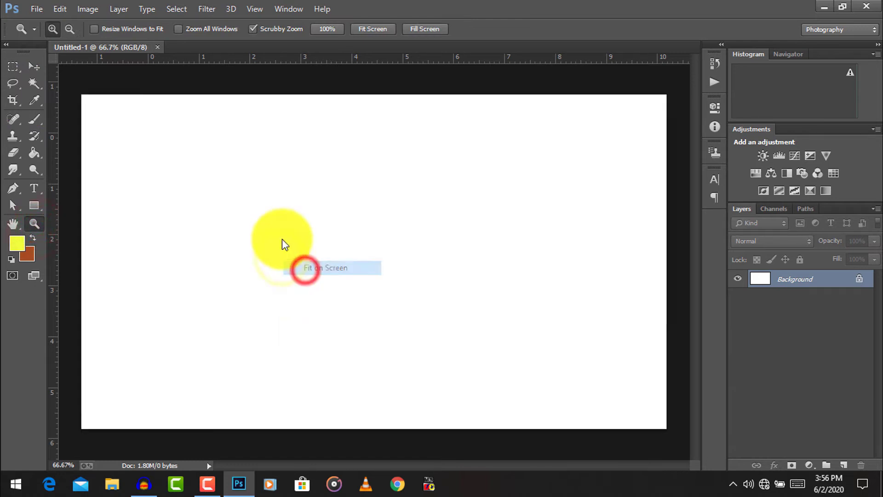
click(34, 67)
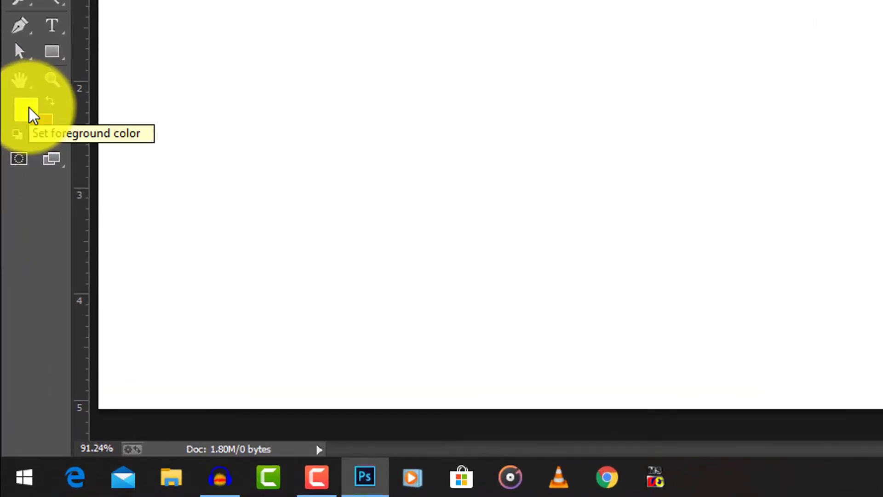
Set the foreground color to a medium sky blue
click(29, 111)
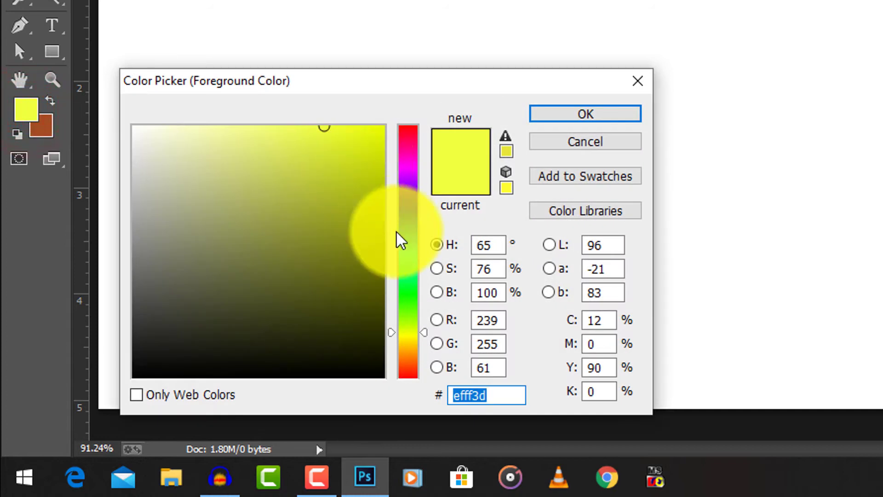
drag(406, 257, 407, 229)
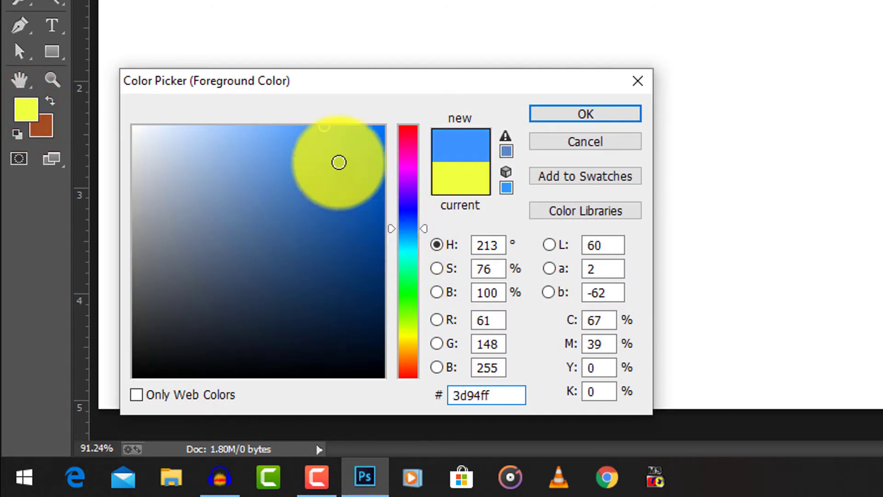
click(314, 148)
click(307, 157)
click(413, 225)
drag(418, 235, 422, 233)
click(318, 168)
drag(319, 168, 306, 156)
click(556, 117)
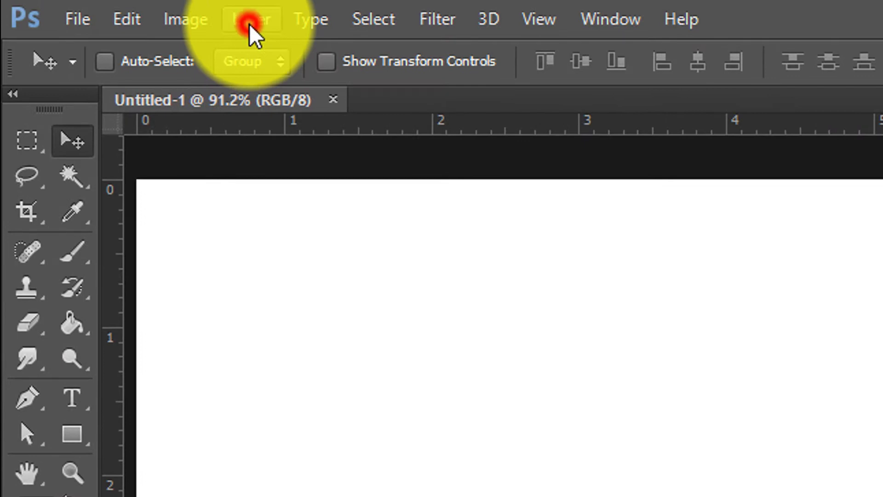
Create a new layer above the background and fill it with the blue foreground color
click(250, 24)
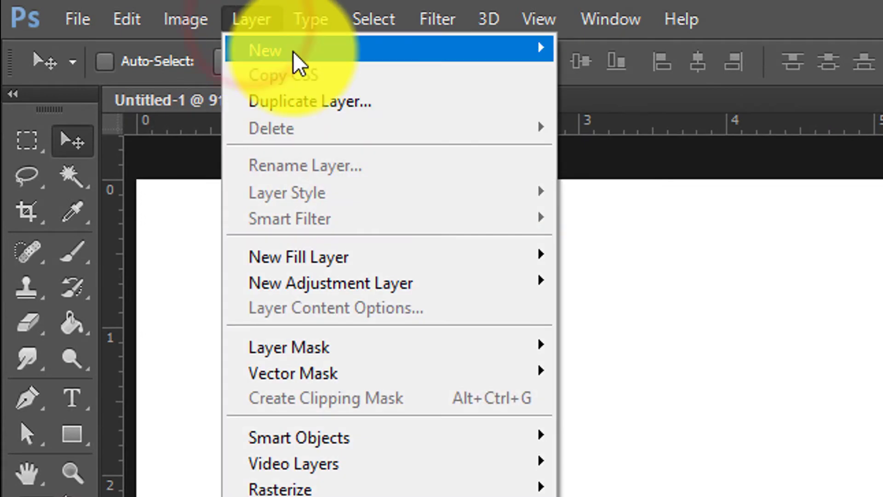
click(653, 58)
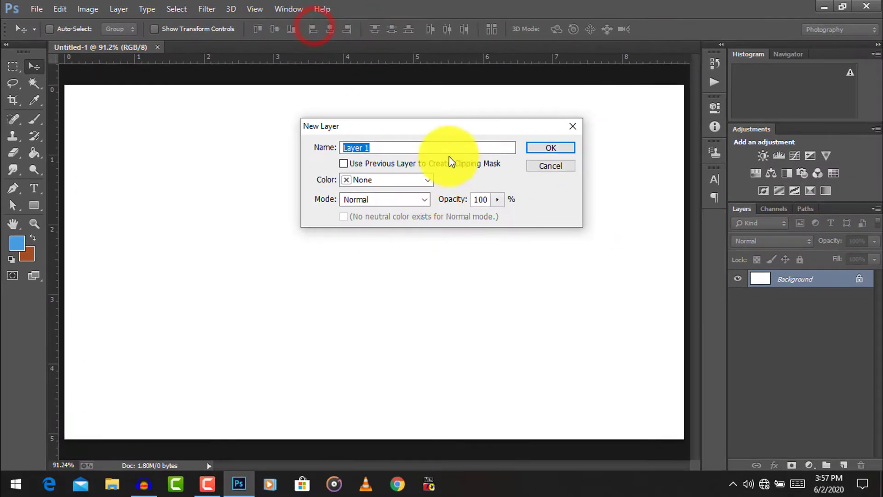
click(543, 148)
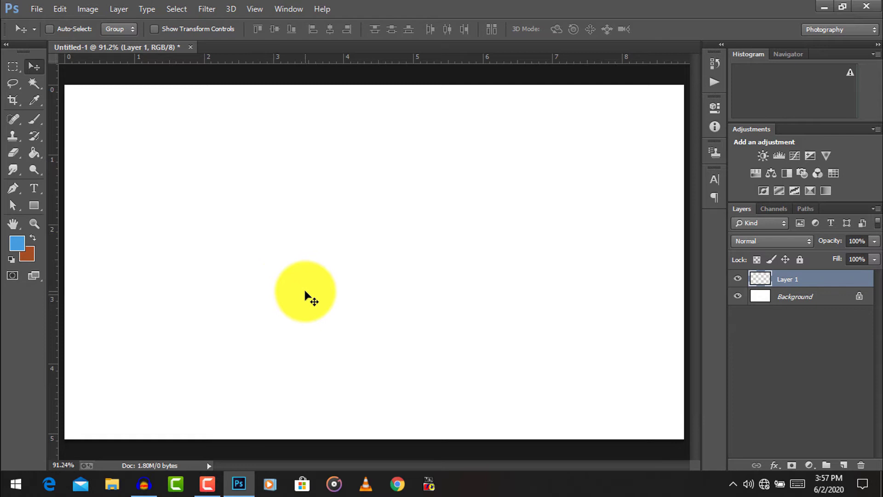
key(alt+BackSpace)
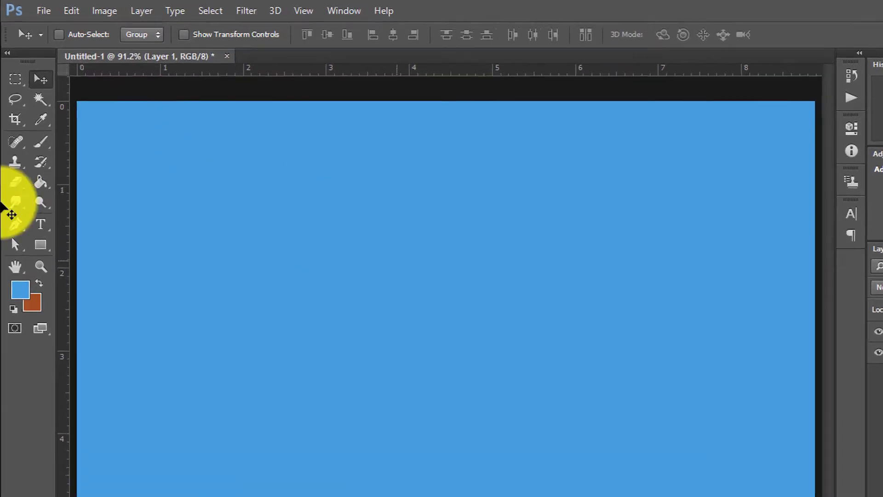
Add another new layer and make a circular selection about 2.3 cm across near the canvas center with the Elliptical Marquee tool
drag(16, 124, 48, 138)
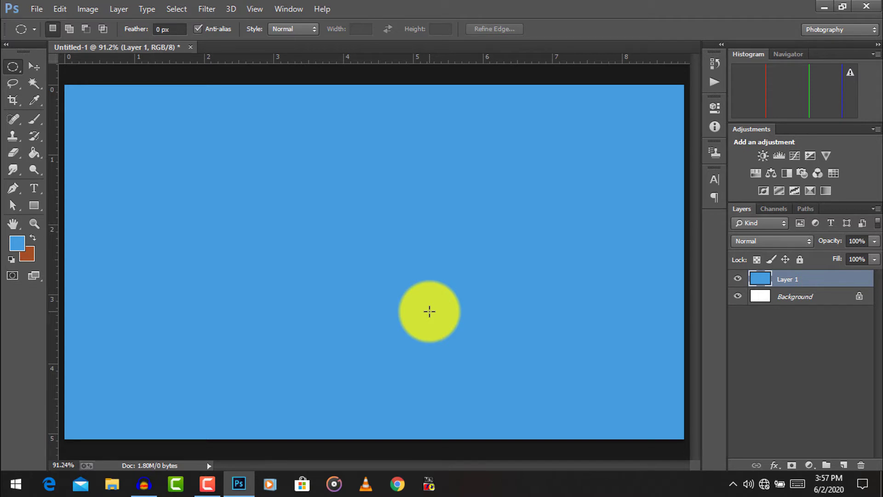
key(ctrl+shift+n)
key(Return)
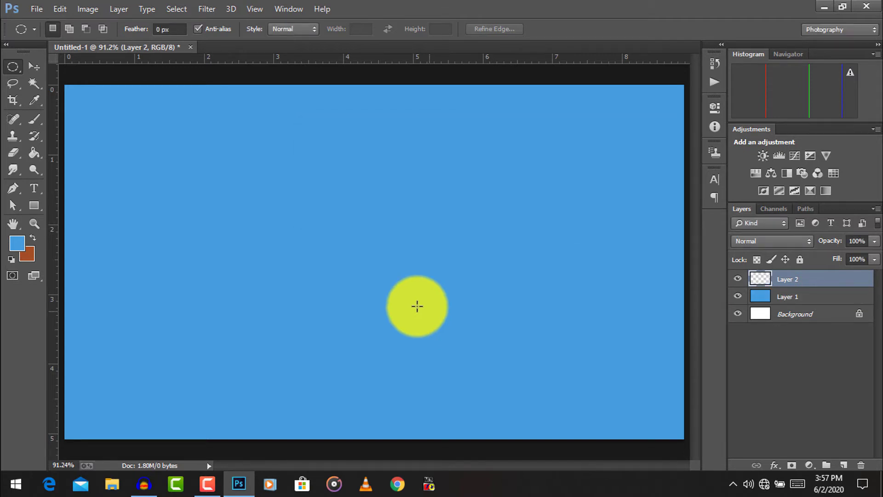
drag(304, 181, 467, 345)
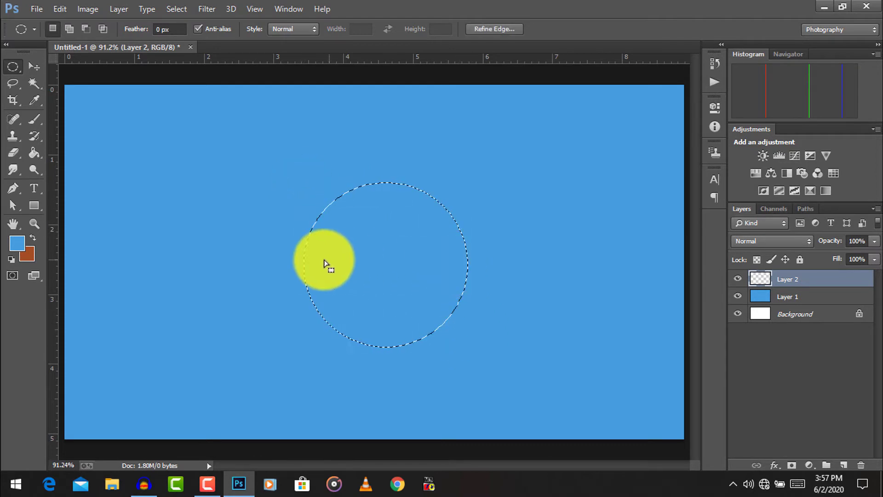
Set the background color to white, fill the circular selection with it and deselect
click(28, 257)
drag(211, 283, 1, 178)
click(394, 248)
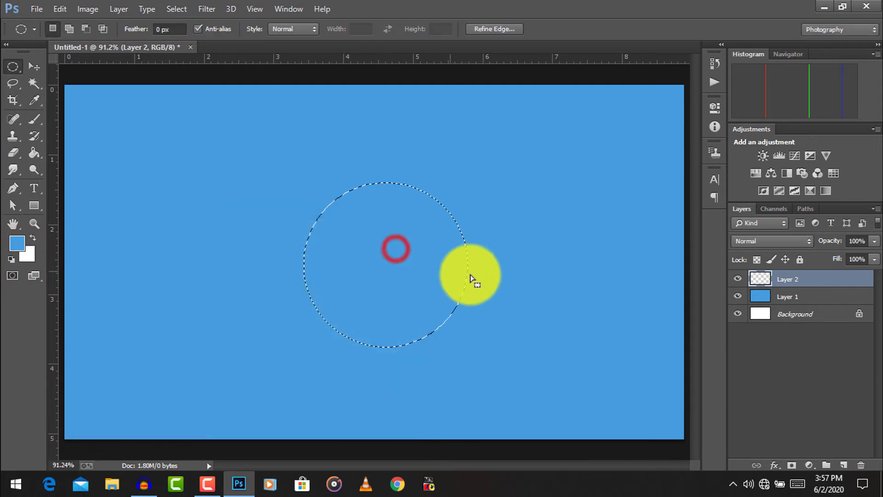
key(ctrl+BackSpace)
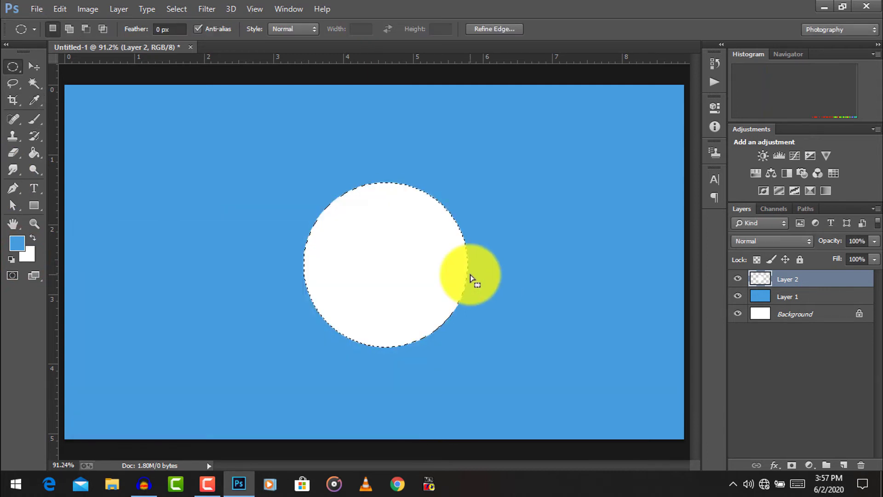
key(ctrl+d)
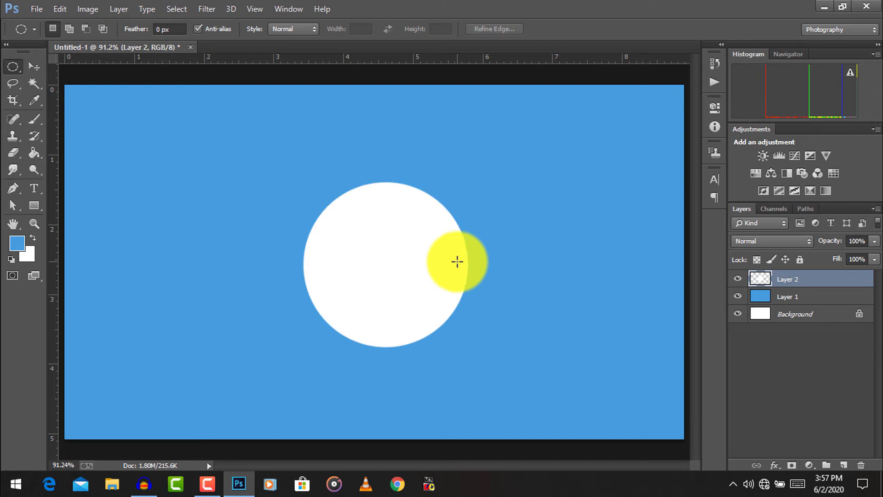
Select the whole canvas, center the white circle on it vertically and horizontally, and deselect
key(ctrl+a)
click(34, 66)
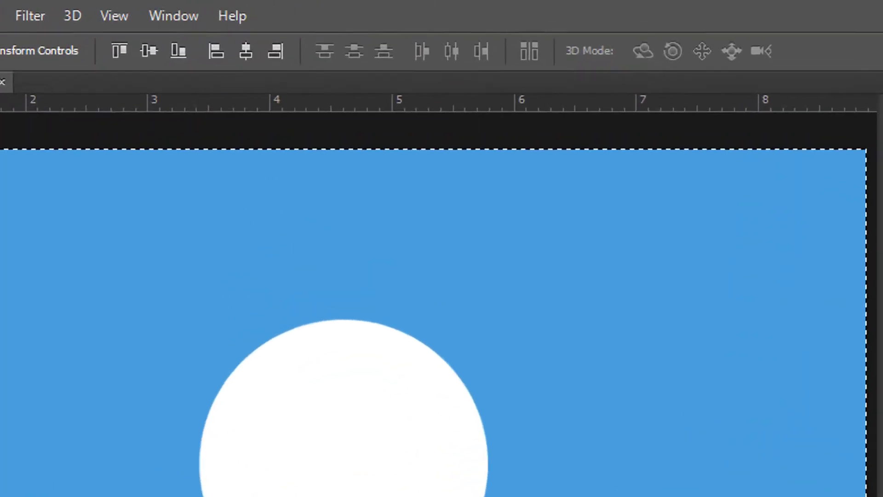
click(157, 50)
click(249, 57)
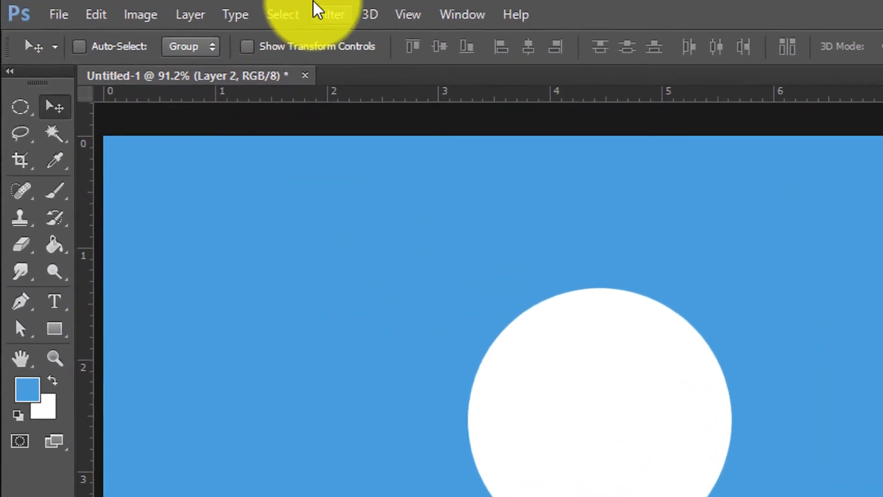
Apply a Gaussian Blur with a radius of 134.8 pixels to the white circle
click(211, 9)
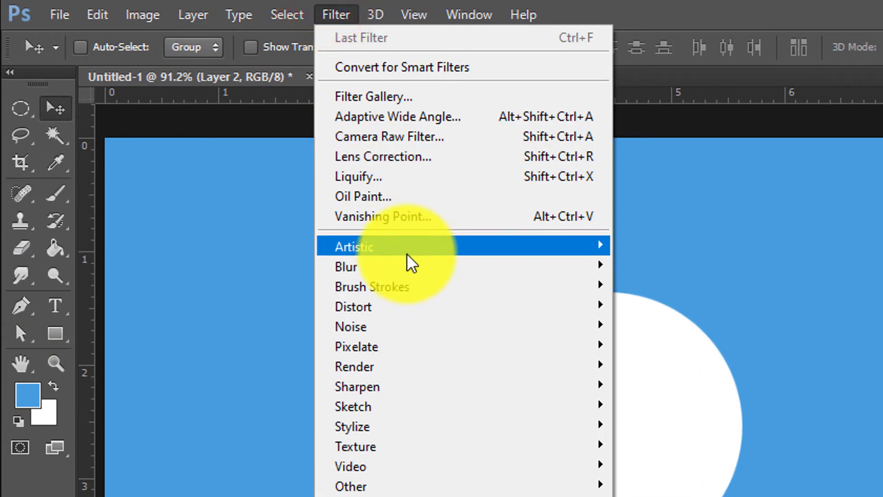
click(434, 262)
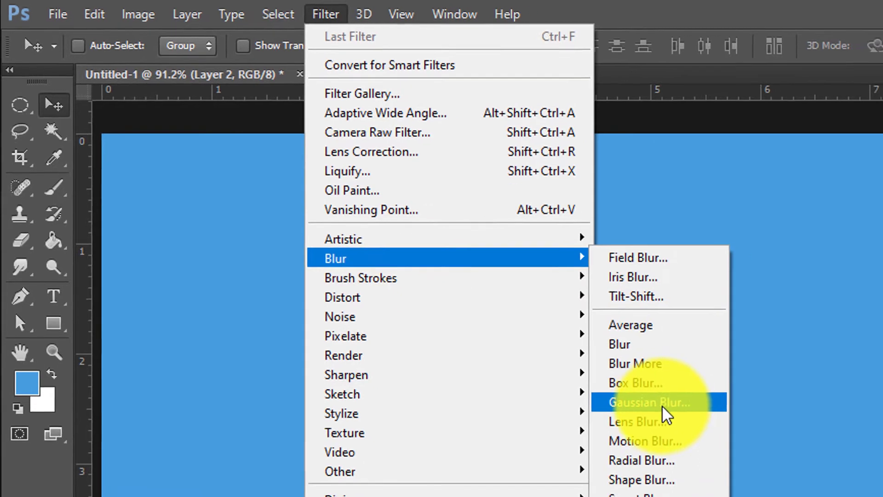
click(670, 411)
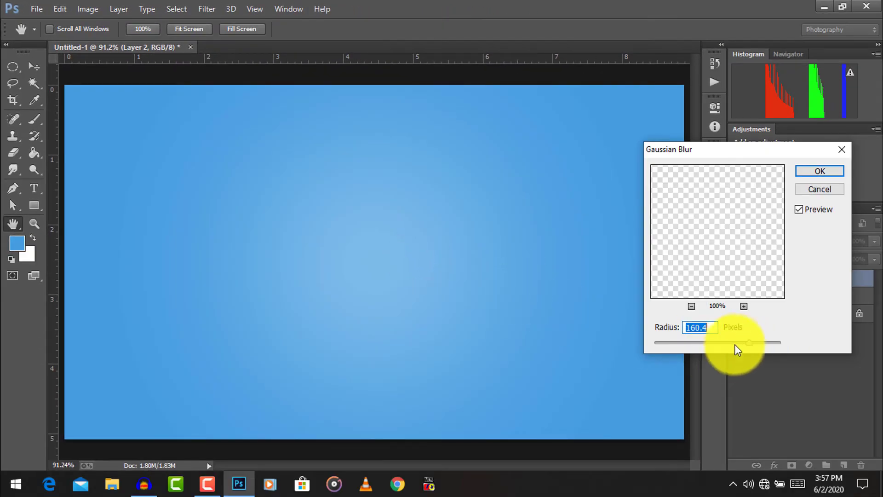
drag(754, 345, 740, 343)
click(820, 170)
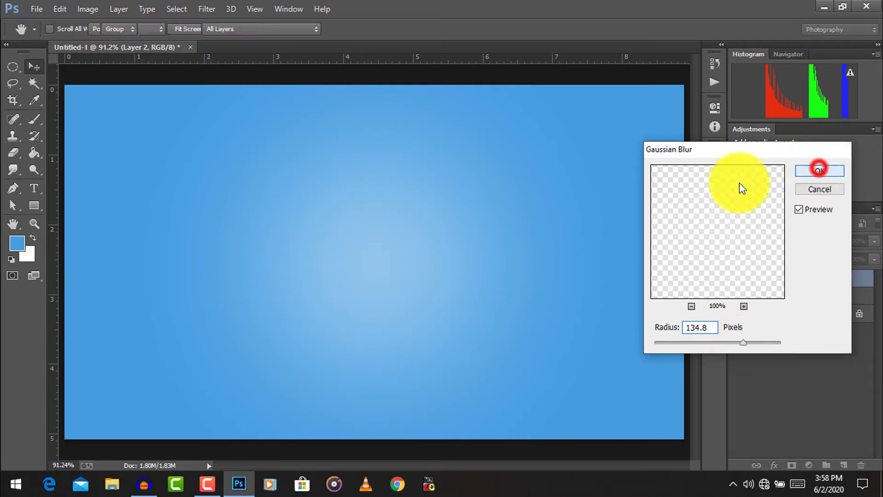
drag(410, 266, 415, 233)
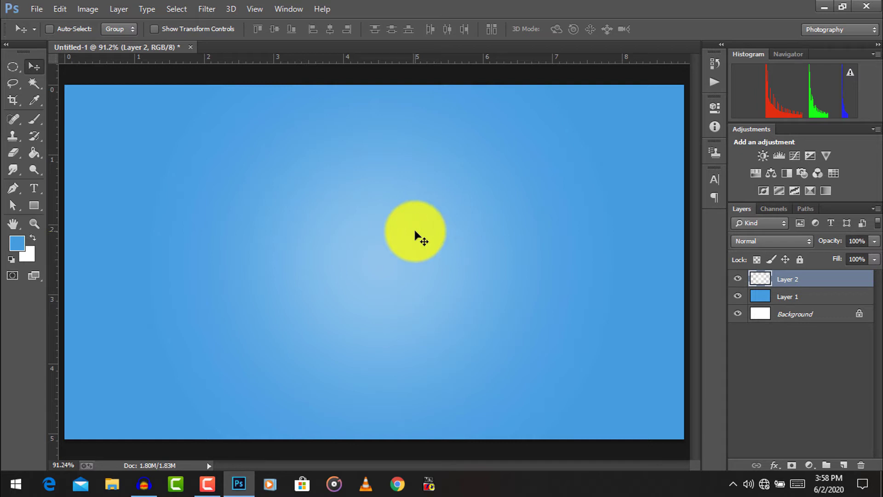
Add a new layer and set the background color to a bright yellow
key(ctrl+shift+n)
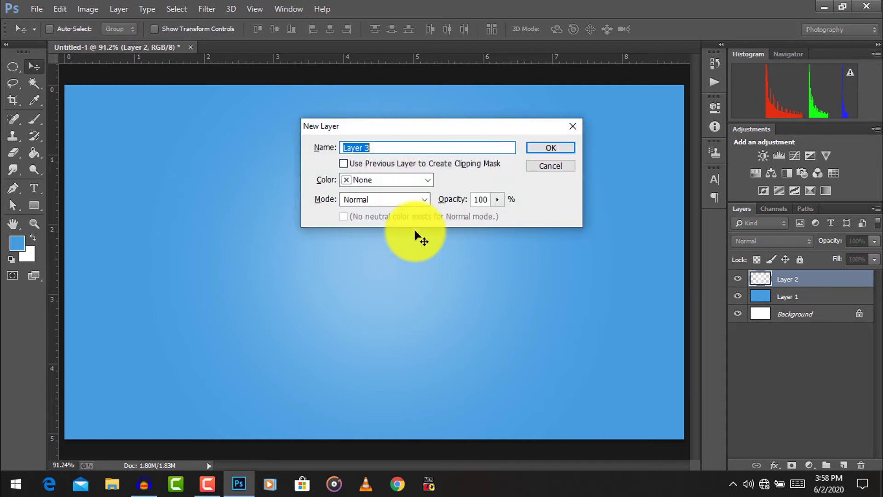
key(Return)
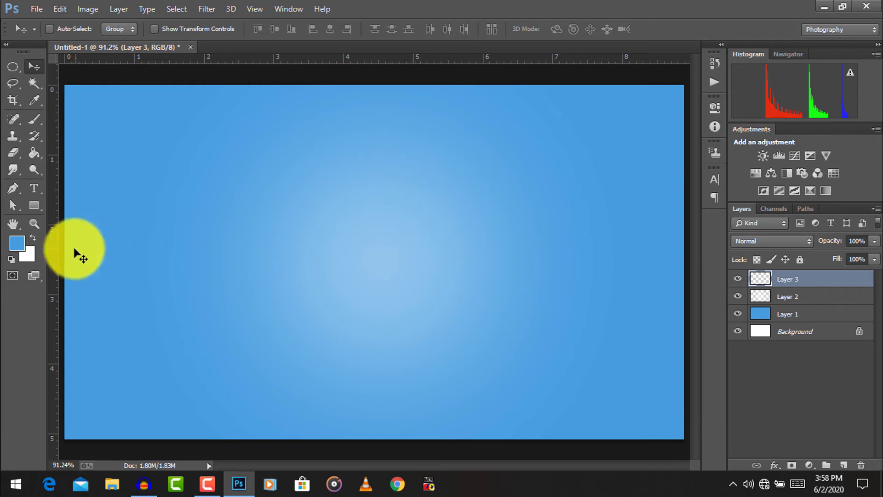
click(28, 254)
click(266, 393)
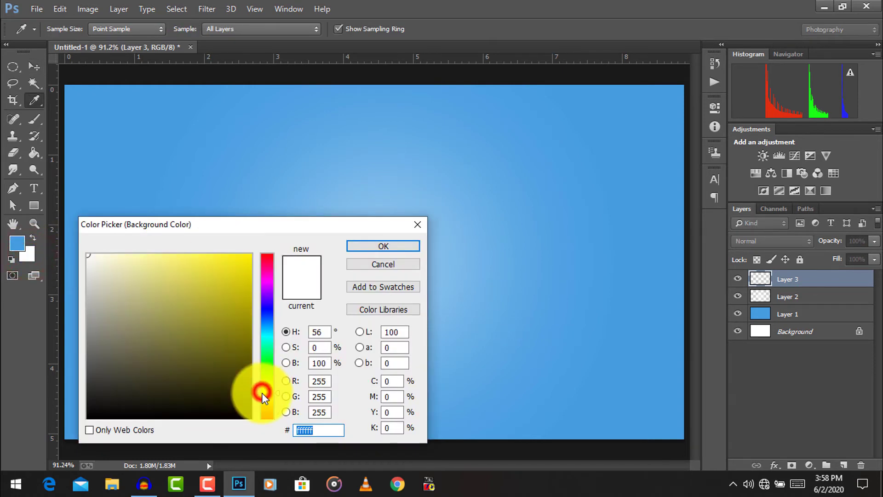
drag(193, 285, 242, 246)
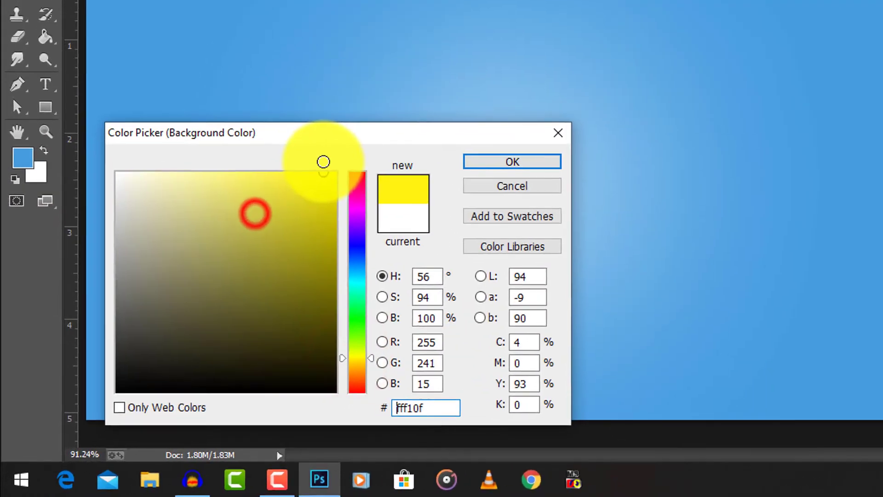
drag(323, 161, 290, 178)
click(533, 148)
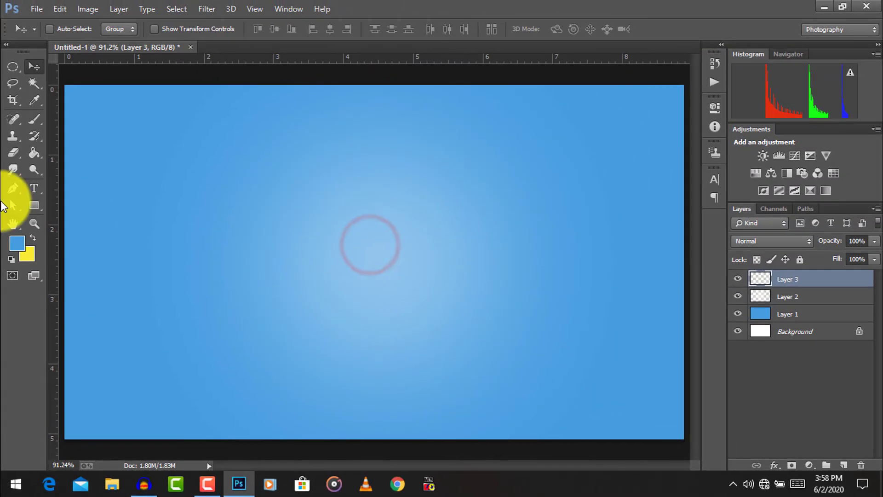
Draw a closed Pen path with a curved inner edge around the canvas's lower-right corner, fill it with the yellow background color and deselect
click(13, 188)
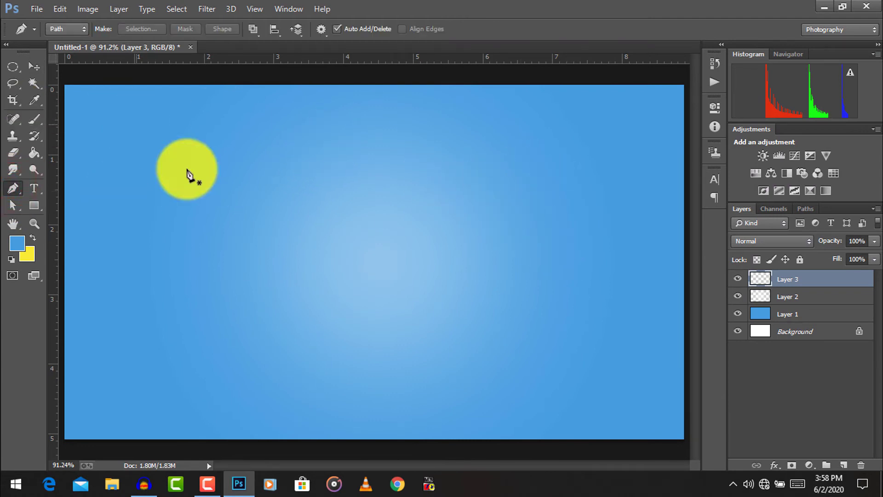
key(z)
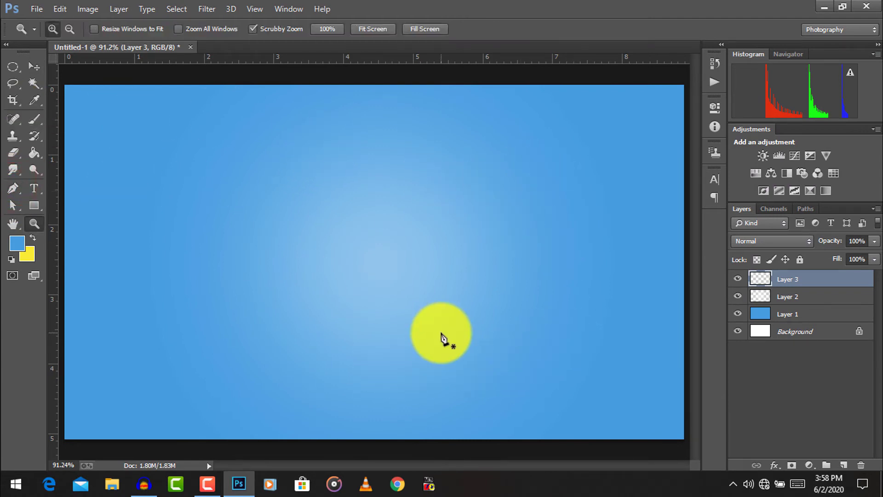
right_click(440, 333)
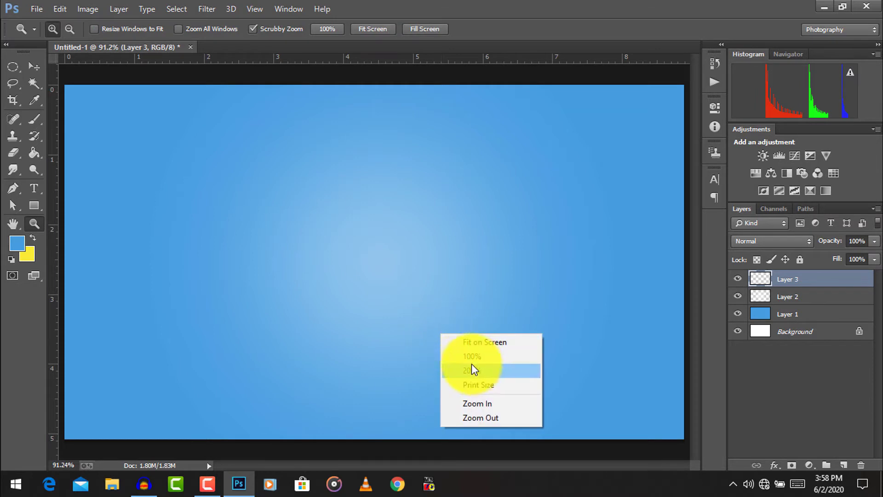
click(465, 356)
right_click(434, 296)
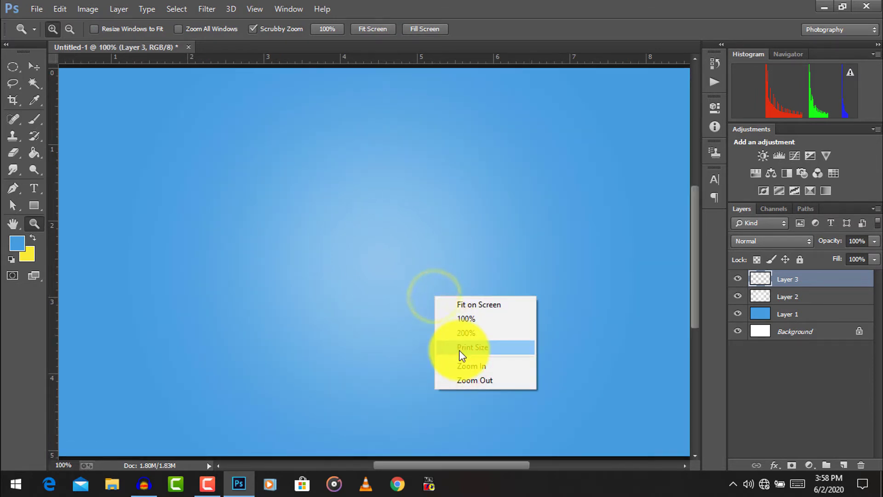
click(471, 377)
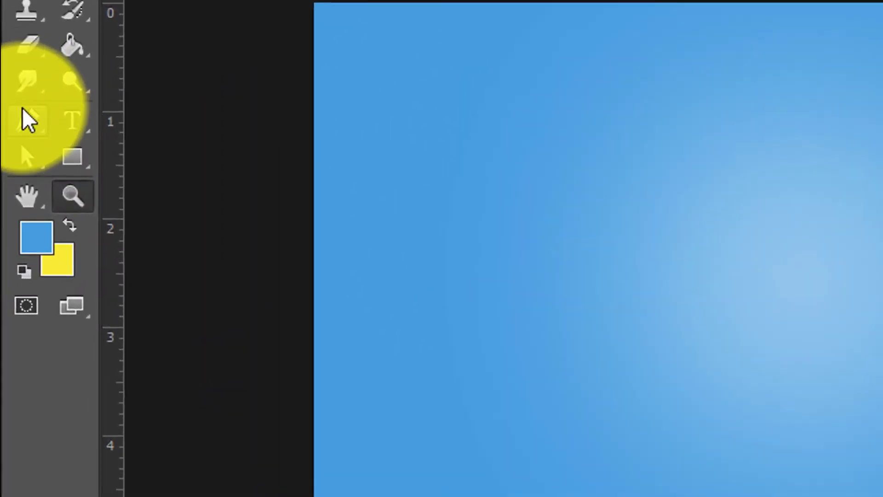
click(13, 187)
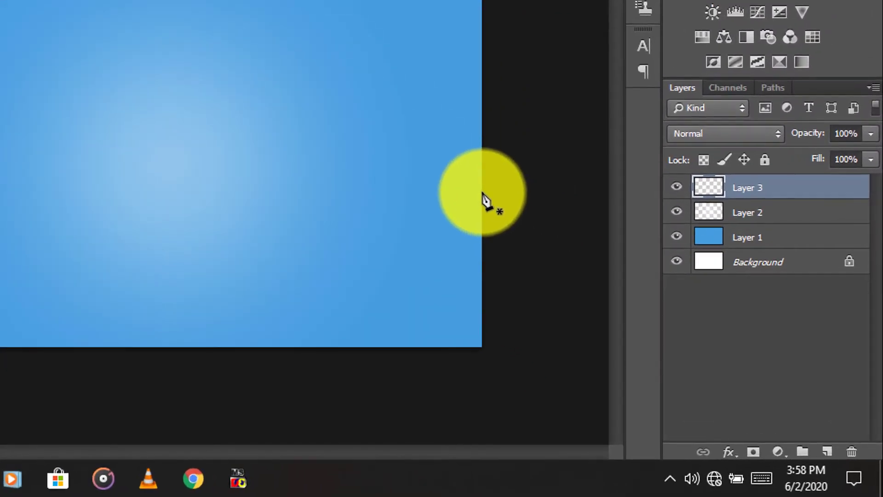
click(490, 186)
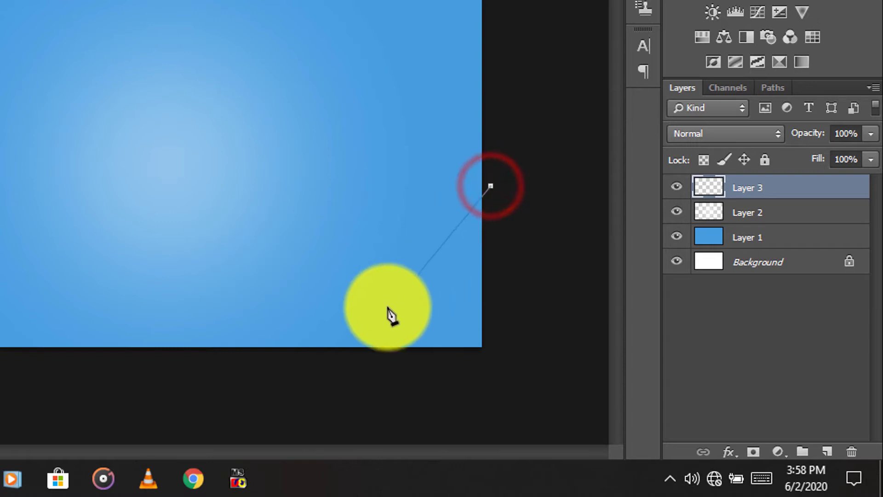
drag(359, 366, 253, 423)
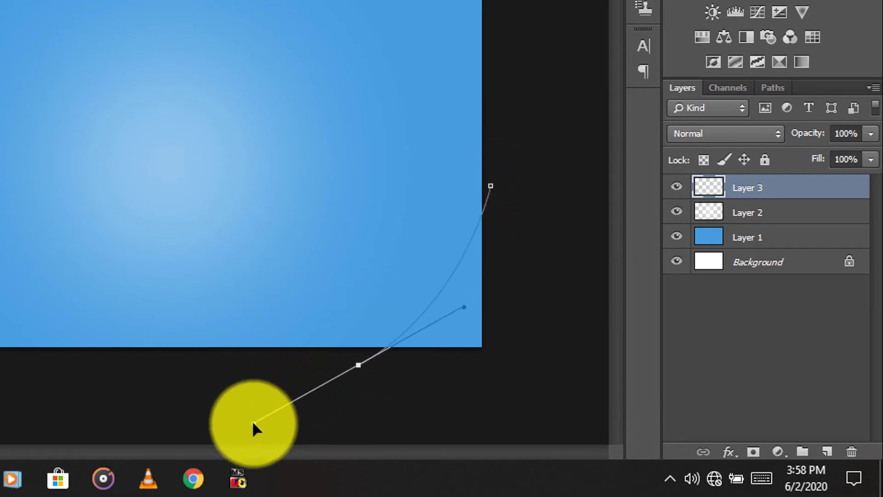
click(359, 365)
click(530, 380)
click(541, 263)
click(491, 186)
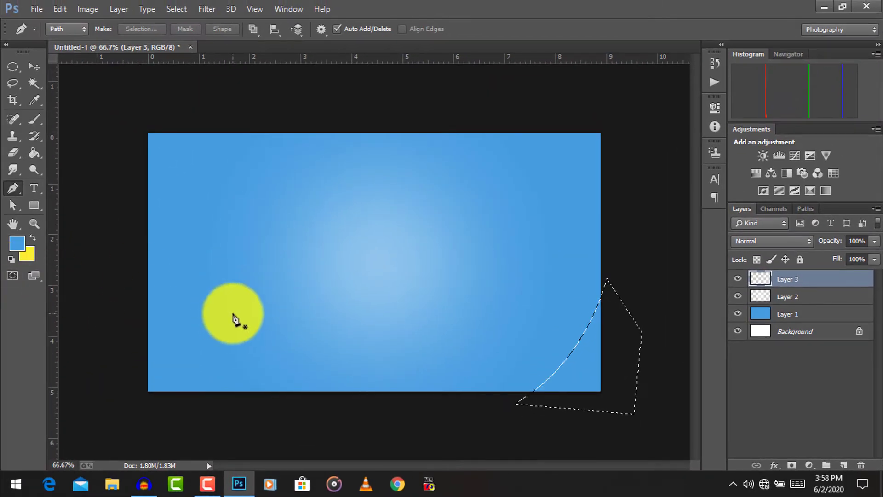
key(ctrl+BackSpace)
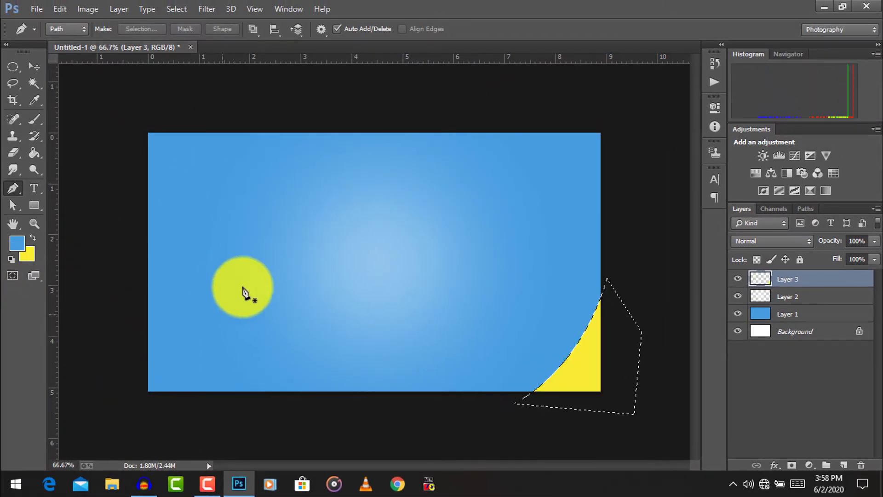
key(ctrl+d)
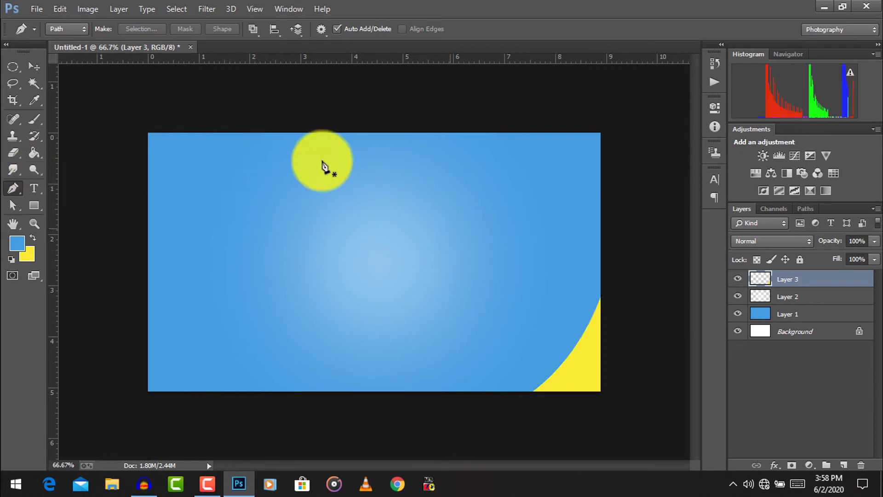
Free-transform the yellow corner shape, stretching it upward to about 4.20 cm high and widening it toward the canvas center
click(33, 66)
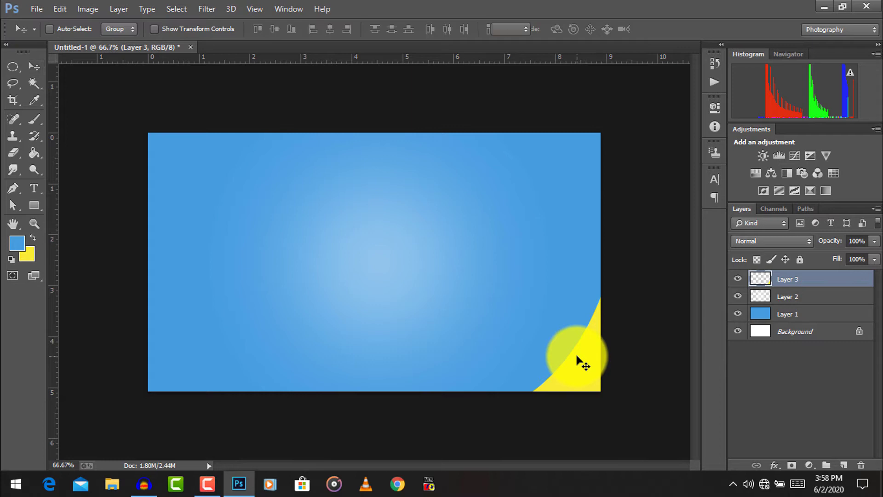
key(ctrl+t)
drag(566, 298, 565, 180)
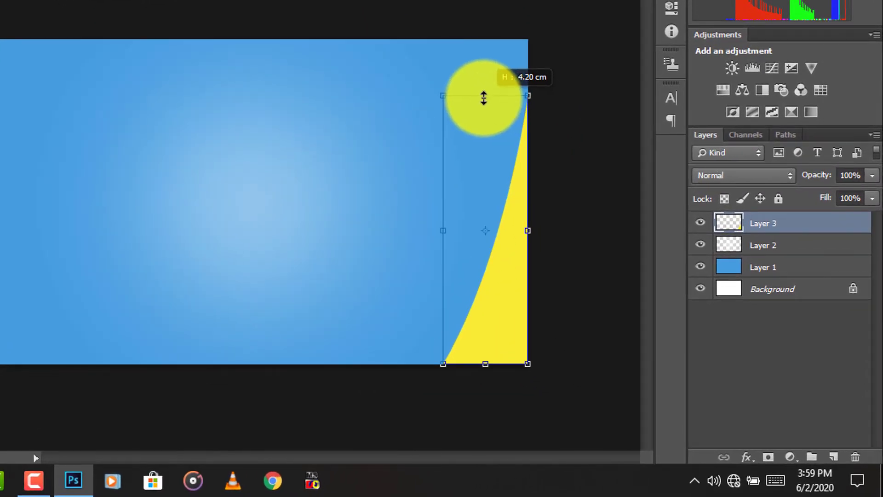
drag(436, 234, 318, 312)
key(Return)
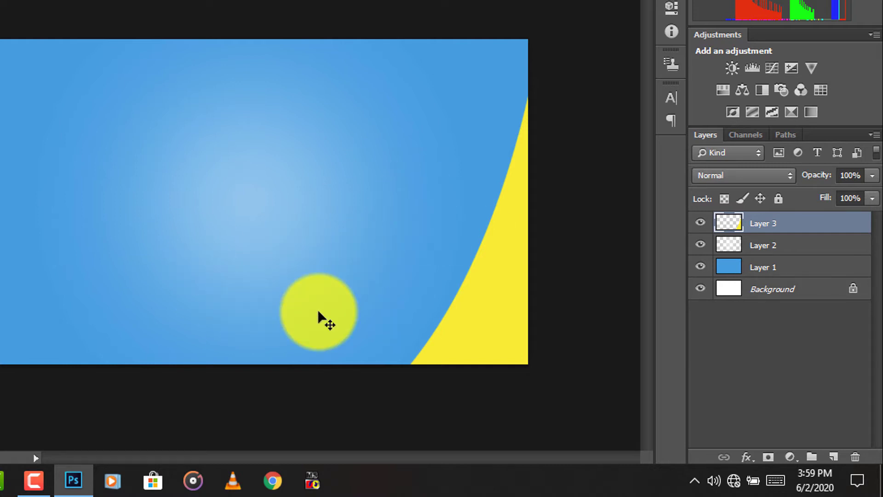
Duplicate the yellow shape's layer and move the copy up and inward from the canvas corner
key(ctrl+j)
drag(487, 299, 346, 217)
drag(450, 276, 458, 304)
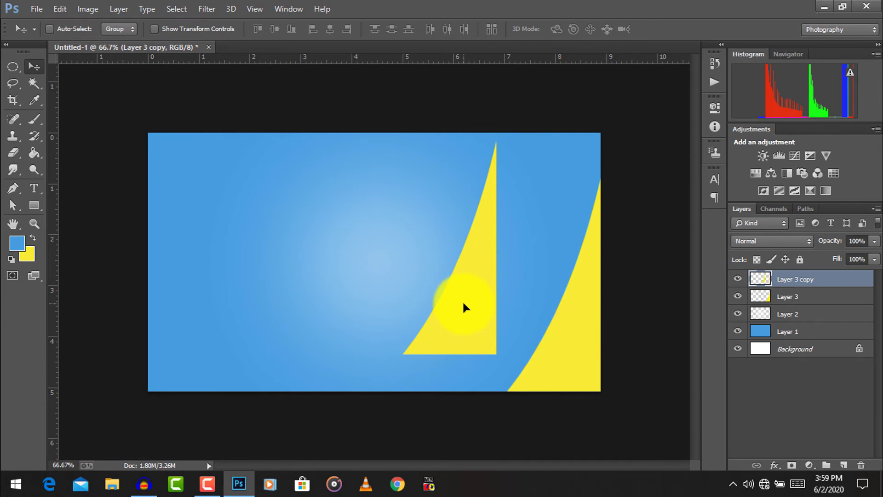
Free-transform the yellow copy, rotating it 180°, moving it toward the canvas's upper-right corner and flipping it horizontally
key(ctrl+t)
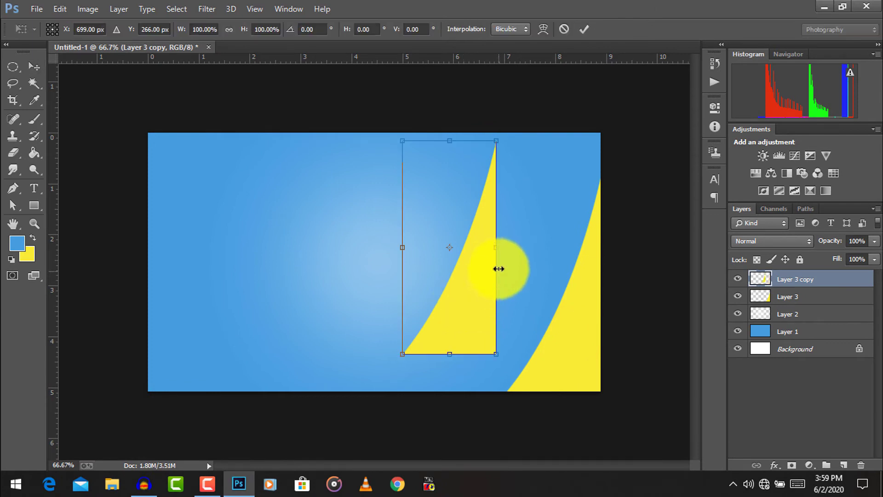
right_click(474, 274)
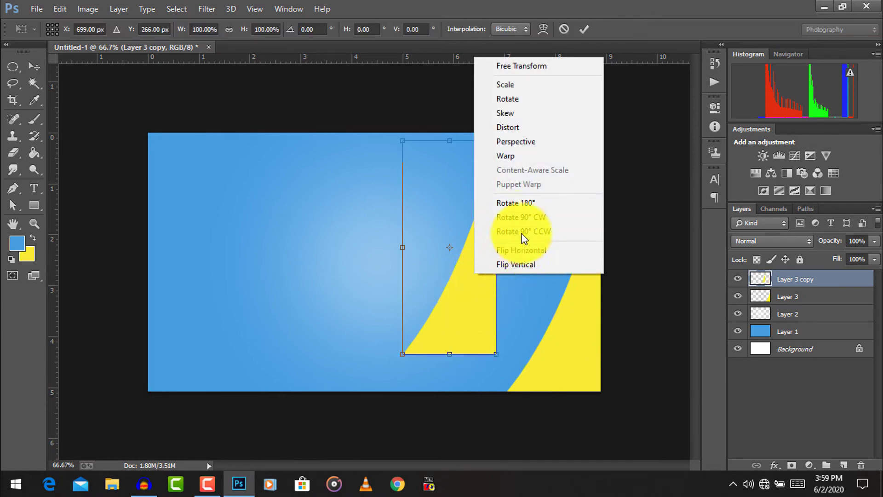
click(512, 203)
drag(441, 193, 517, 172)
right_click(517, 172)
click(559, 368)
Fit the yellow copy over the canvas's upper-right corner and tilt it slightly so its curve meets the lower shape's curve
mouse_move(564, 175)
mouse_down()
mouse_move(585, 158)
mouse_move(578, 172)
mouse_up()
drag(606, 347, 626, 346)
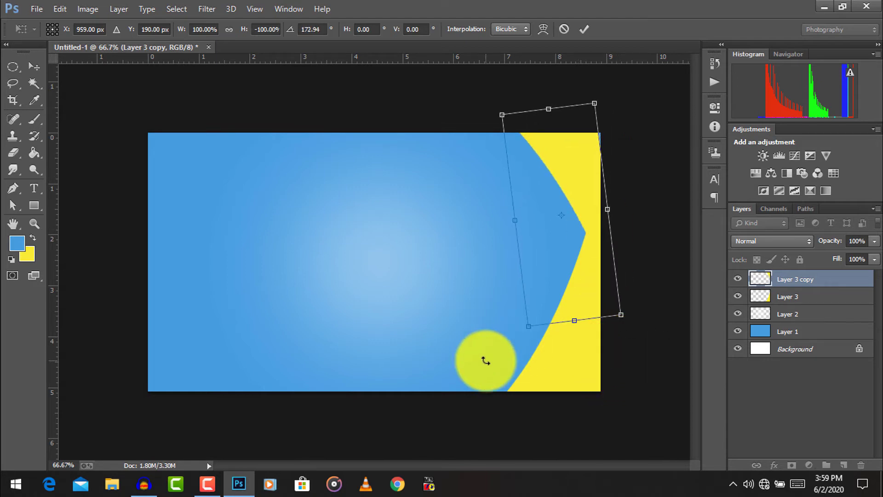
drag(640, 347, 635, 347)
key(Return)
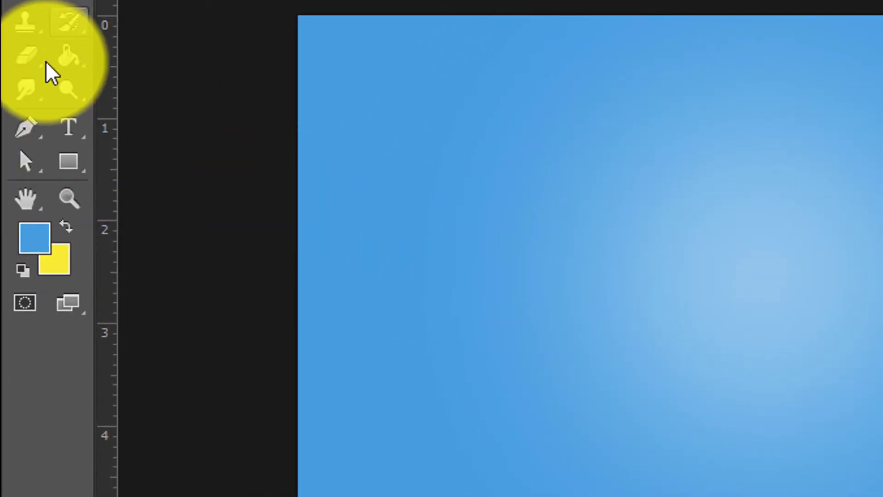
Add a text layer reading "HOW TO MAKE THUMBNAIL" in the upper middle of the canvas in 24 pt Ramabhadra
click(68, 127)
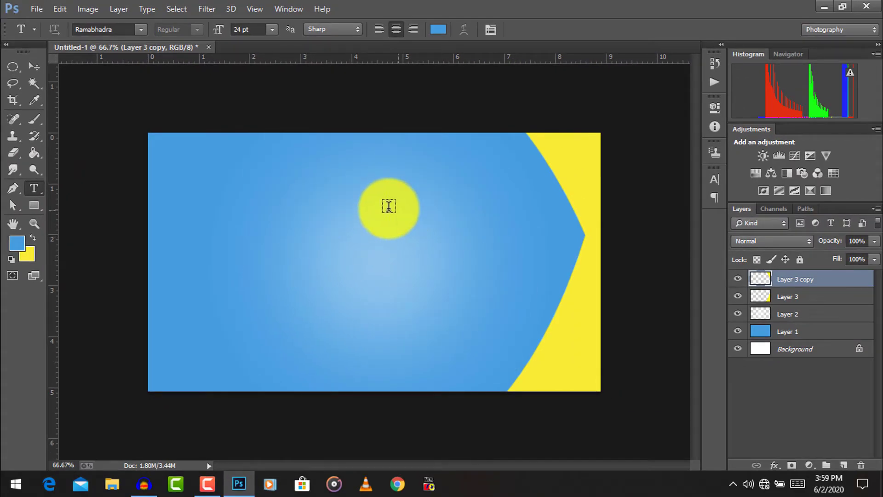
click(378, 205)
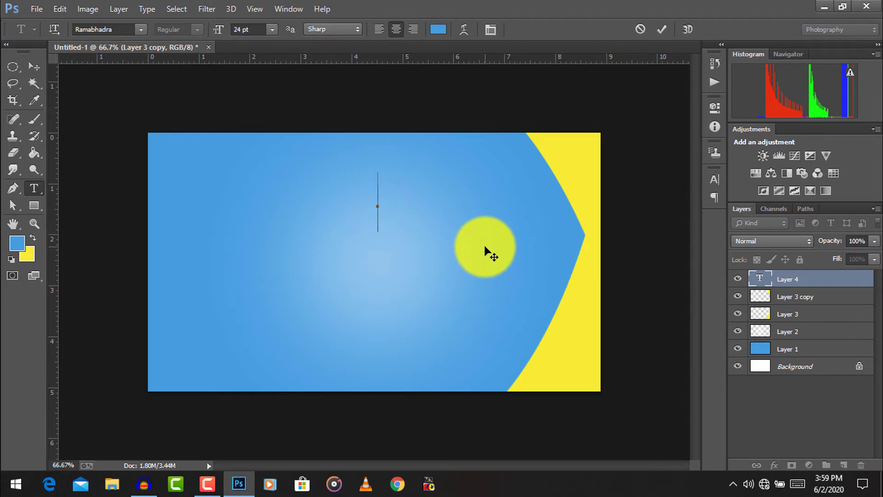
text(HOW TO MAKE THUMBNAIL)
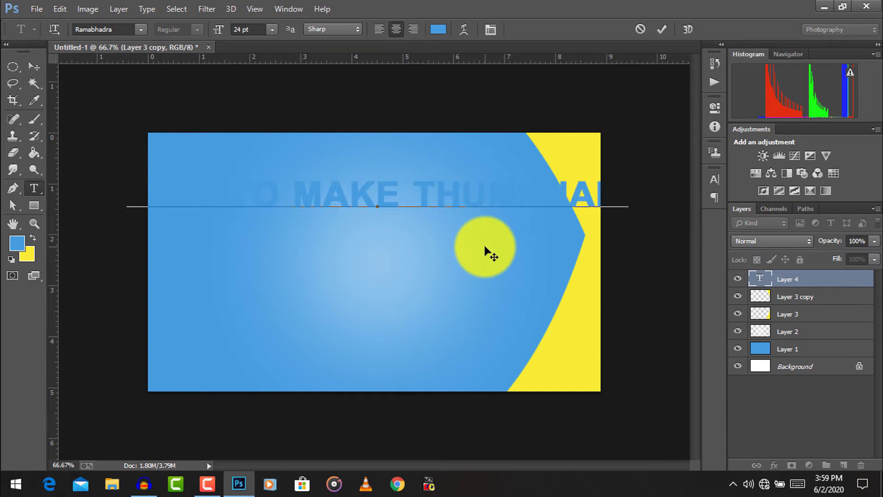
Change the color of the whole "HOW TO MAKE THUMBNAIL" text to white (ffffff)
key(ctrl+a)
click(17, 243)
drag(159, 283, 60, 197)
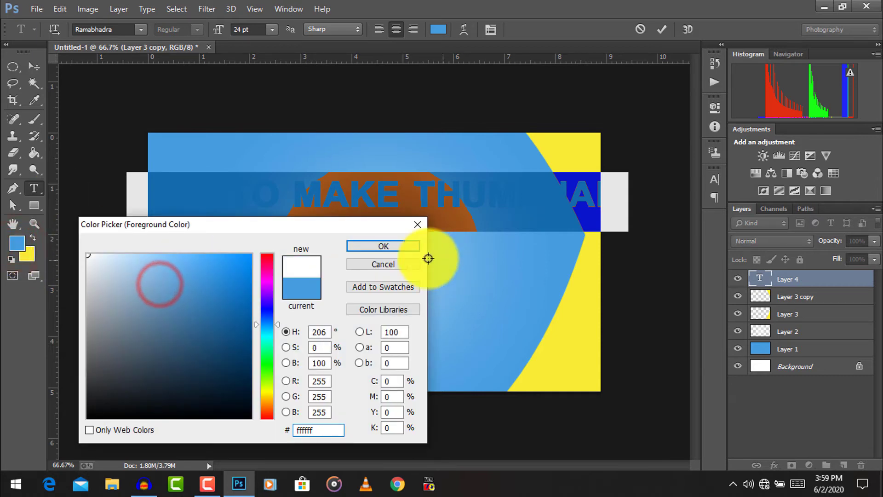
click(380, 246)
Break the text after "HOW TO" so "MAKE THUMBNAIL" forms a second line, and shift the text block toward the canvas center
click(422, 204)
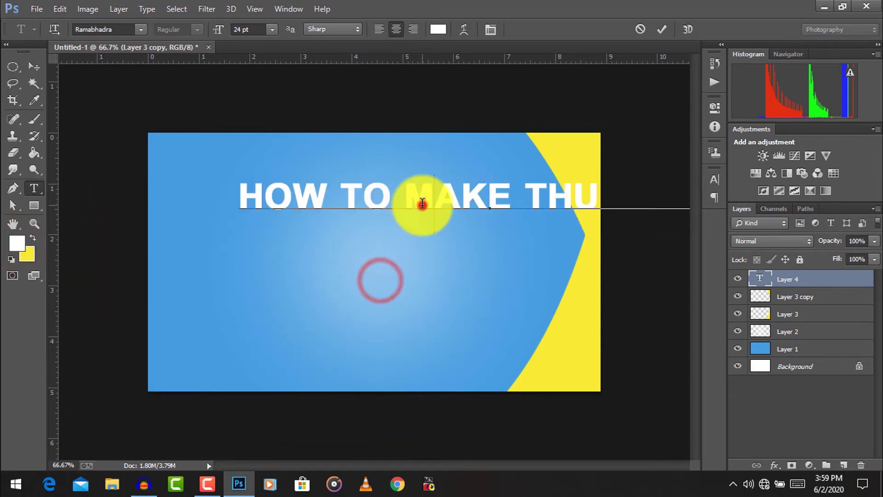
drag(586, 327, 559, 311)
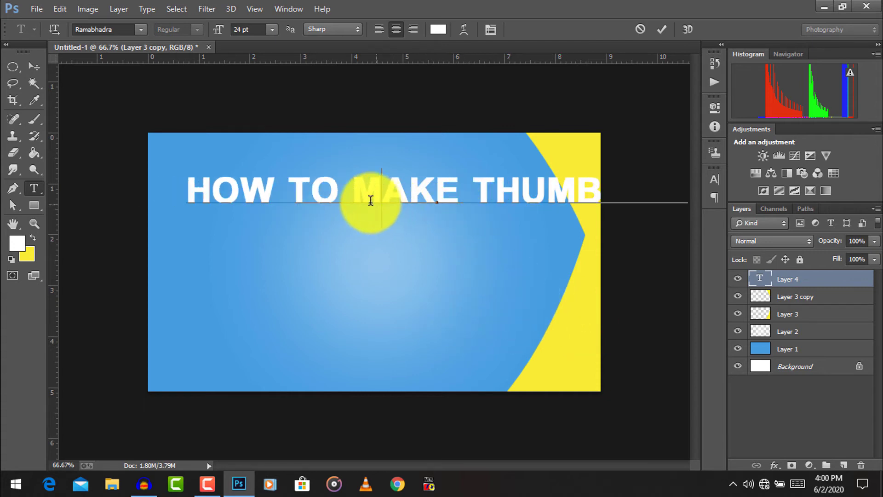
drag(352, 198, 339, 198)
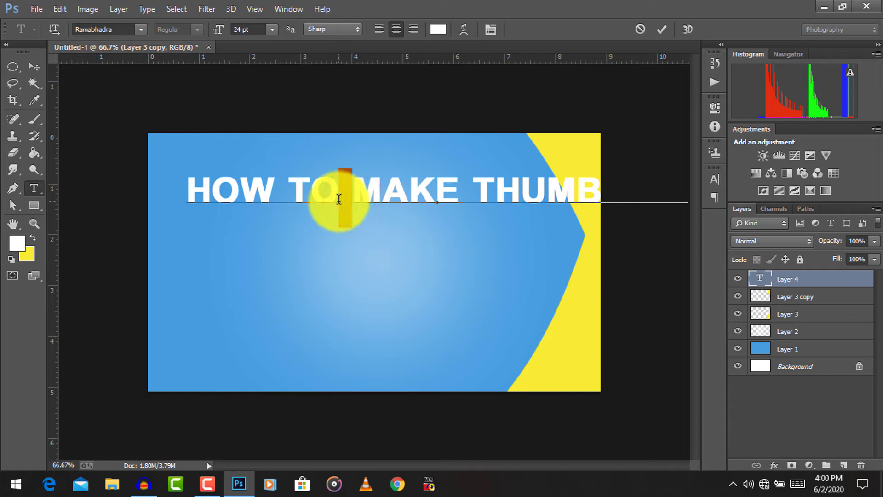
key(Return)
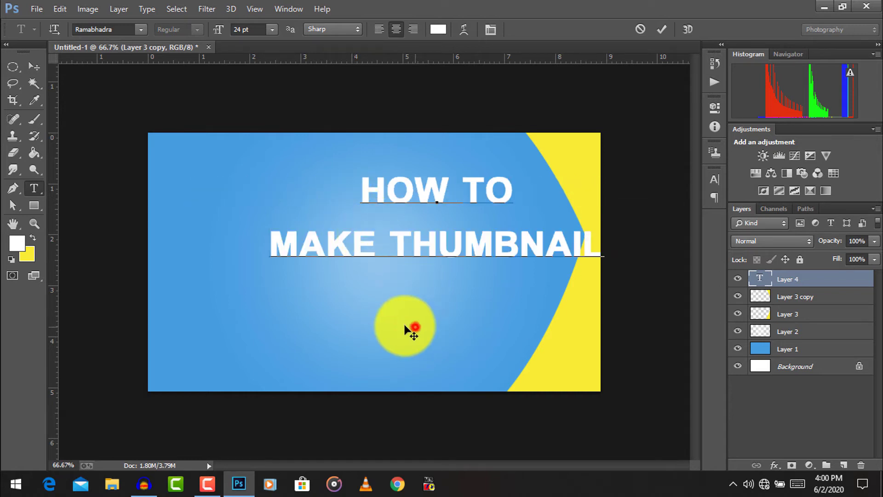
drag(405, 326, 382, 320)
Put "THUMBNAIL" on its own line below "MAKE" and insert a line reading "YOU" between them
drag(350, 245, 342, 244)
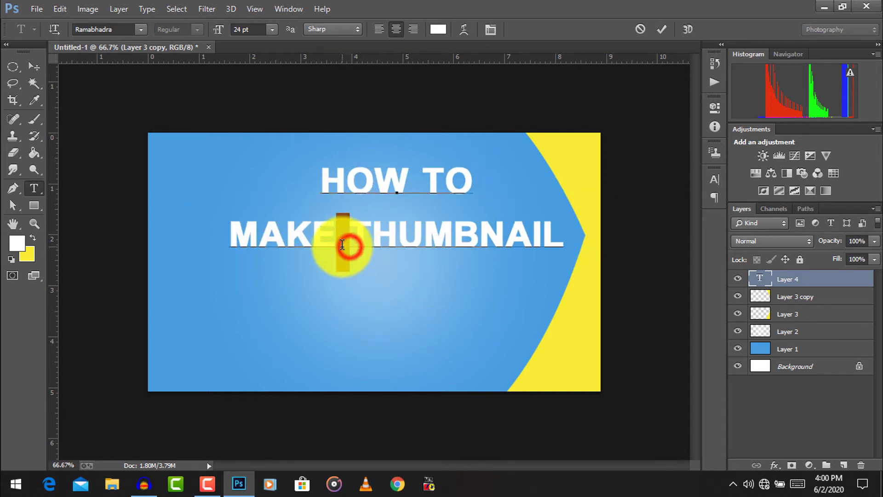
key(Return)
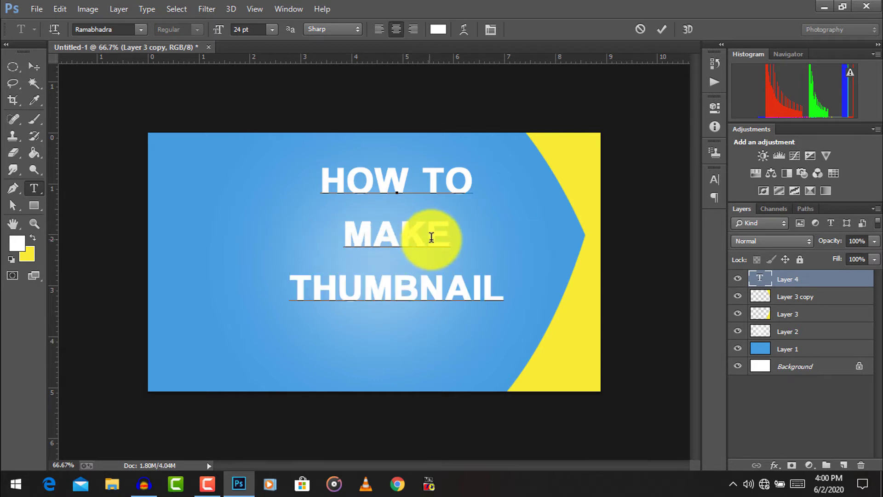
click(465, 241)
key(Return)
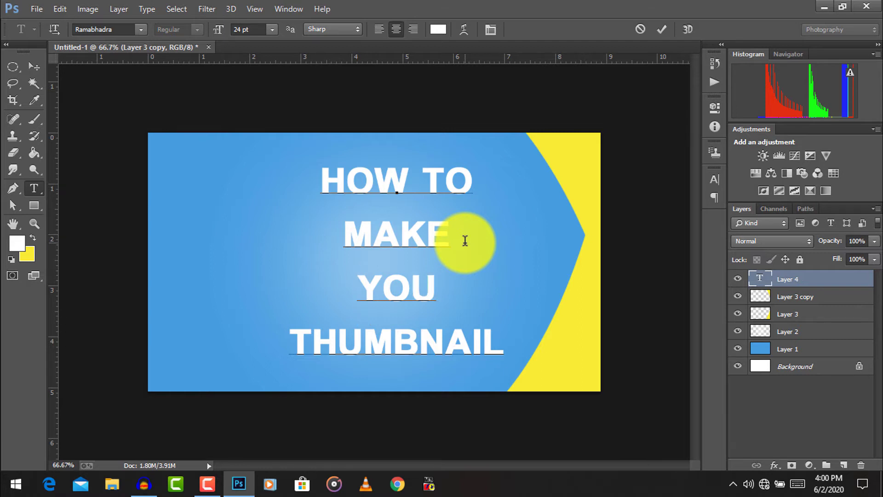
Remove the "YOU" line from the title text and leave an empty line between "MAKE" and "THUMBNAIL"
key(Delete)
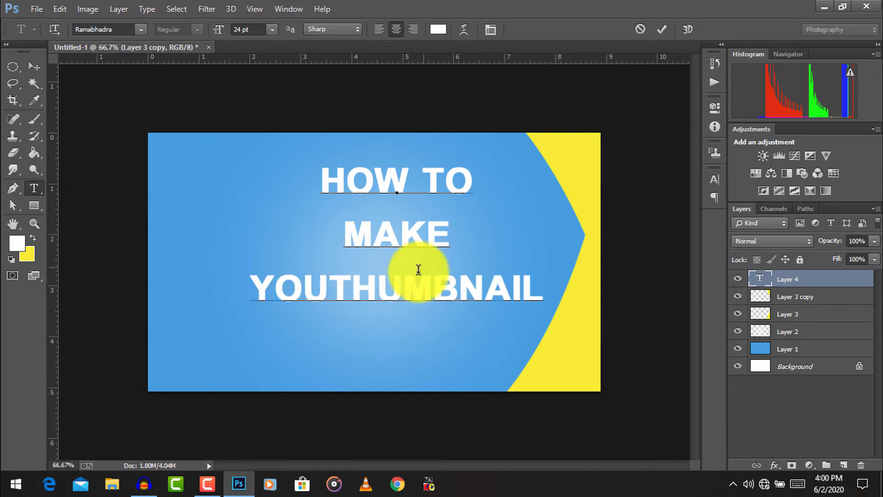
drag(327, 299, 252, 297)
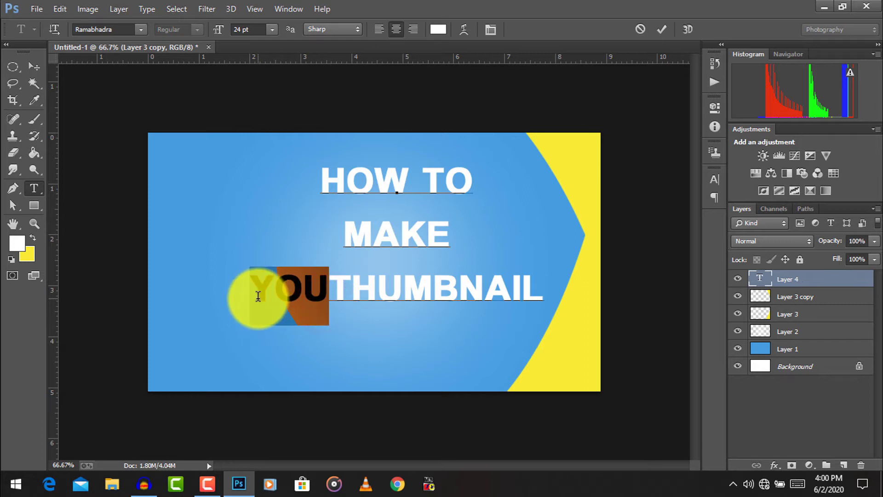
key(BackSpace)
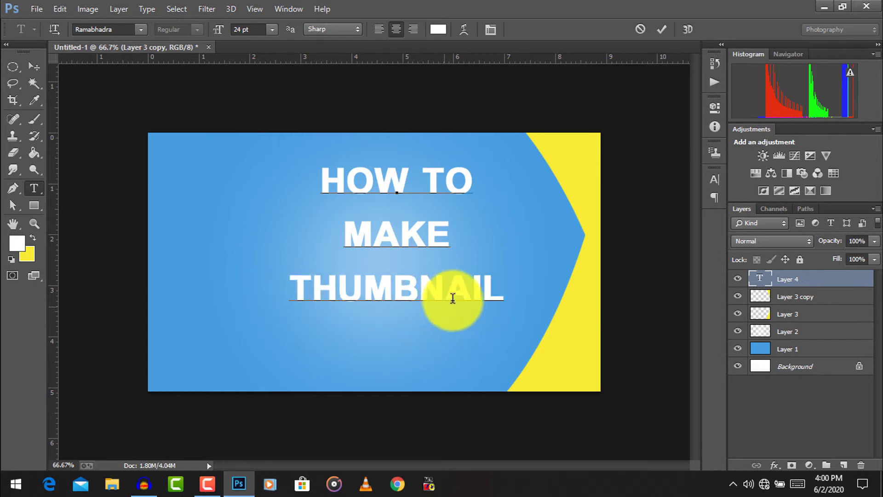
click(474, 240)
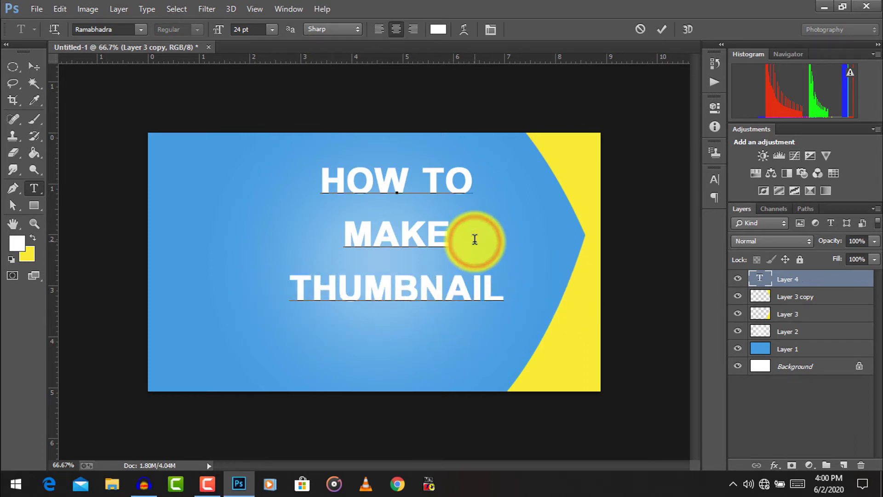
key(Return)
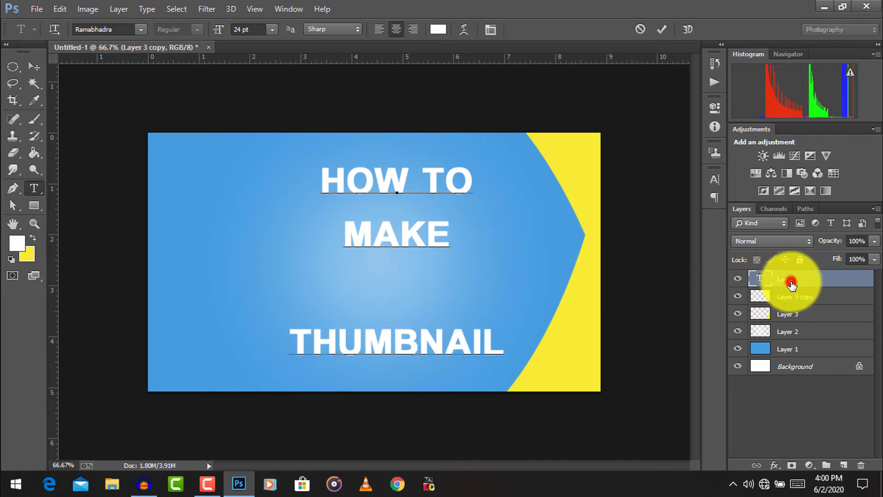
Commit the title text and move it toward the upper right of the canvas, partly overlapping the yellow shapes
click(791, 283)
click(34, 66)
drag(329, 332, 412, 325)
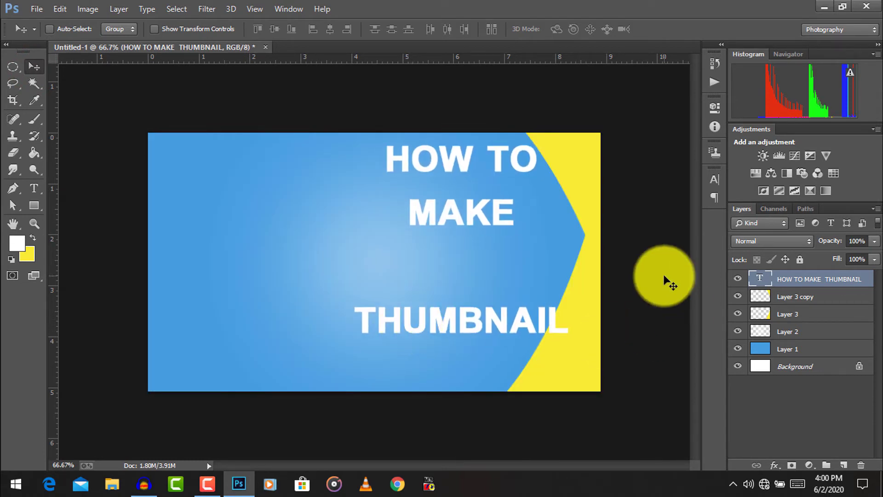
Give the title text layer a 3 px black outside Stroke and a Drop Shadow at 75% opacity with 5 px distance and size
double_click(871, 287)
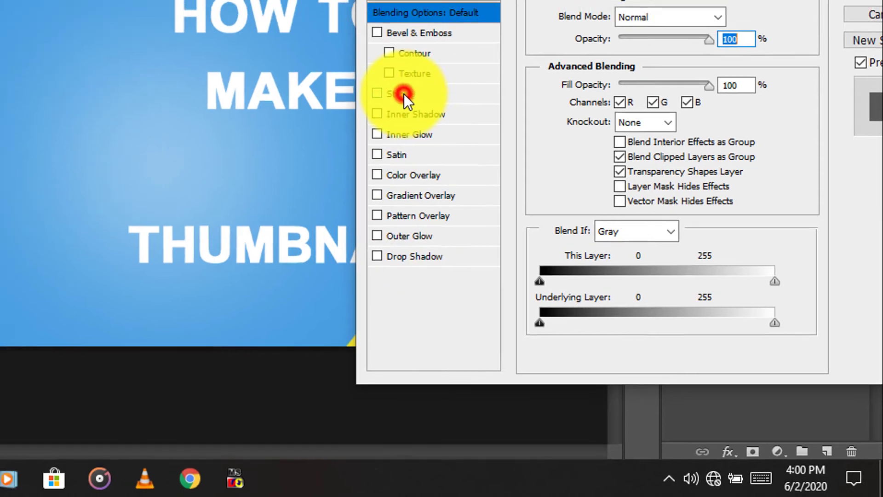
click(404, 93)
mouse_move(619, 117)
mouse_down()
mouse_move(289, 359)
mouse_move(126, 329)
mouse_move(128, 220)
mouse_move(482, 165)
mouse_move(613, 127)
mouse_up()
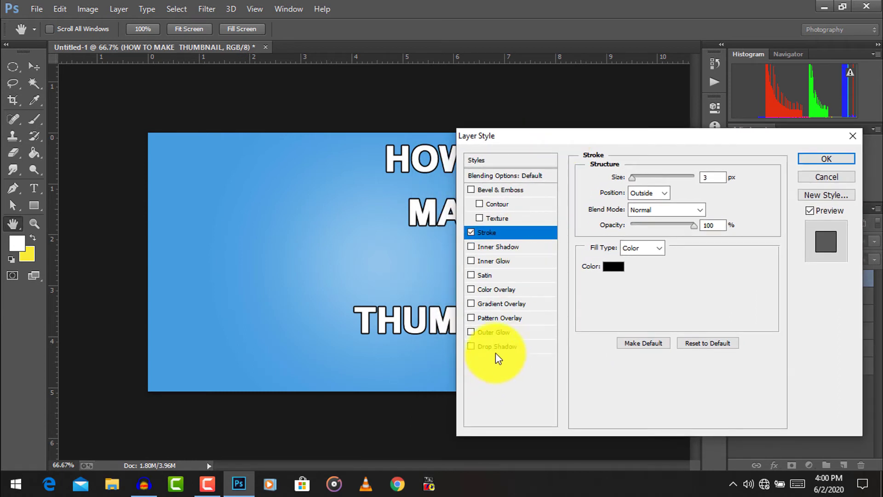
click(485, 345)
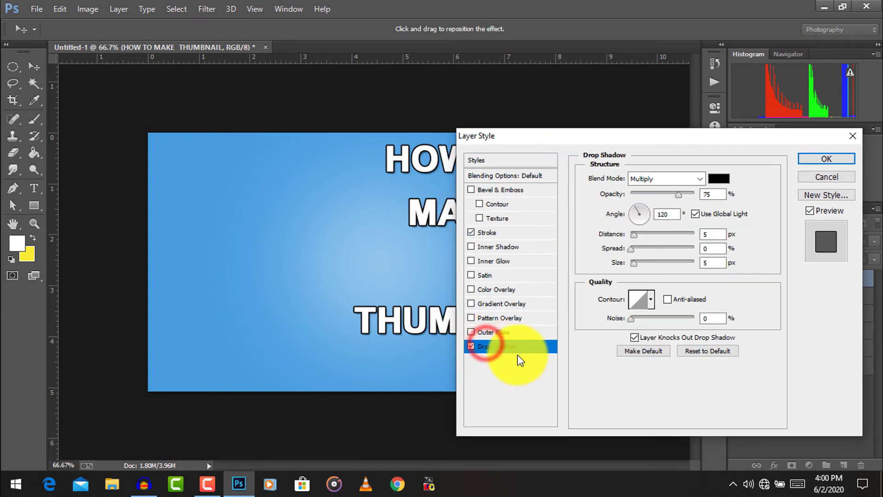
click(834, 156)
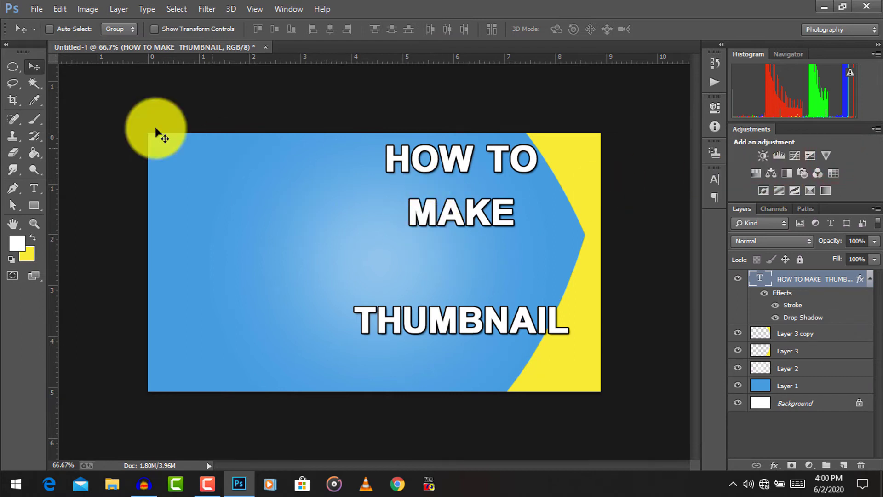
Place the YouTube logo file "unnamed (1).png" from the Downloads folder as an embedded image
click(28, 8)
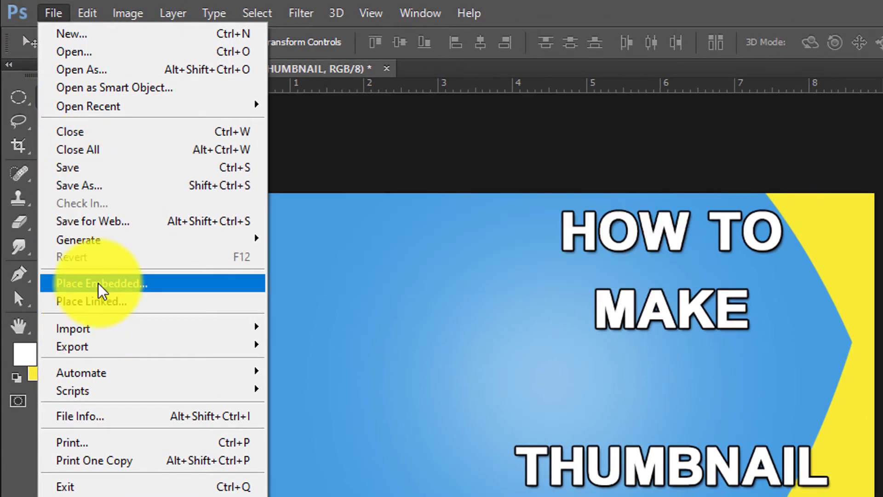
click(98, 284)
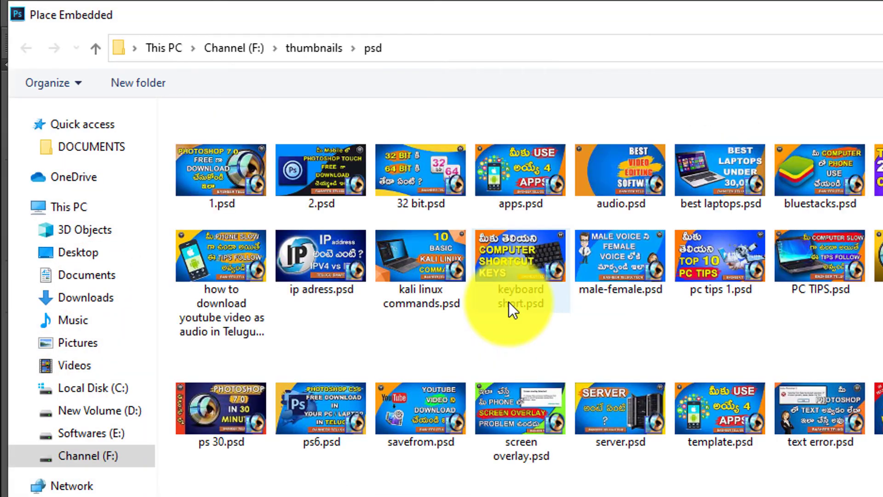
click(99, 299)
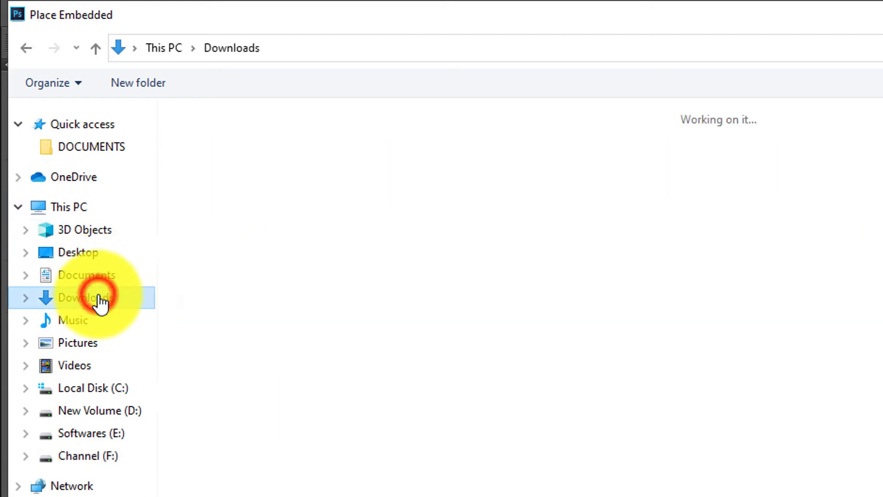
double_click(249, 165)
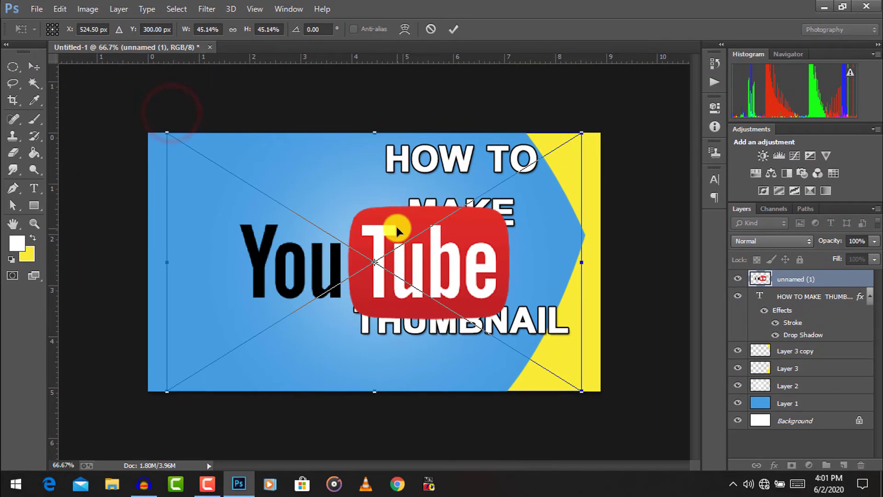
Shrink the YouTube logo to fit the empty line between "MAKE" and "THUMBNAIL", center it there, and commit the transform
drag(579, 131, 469, 203)
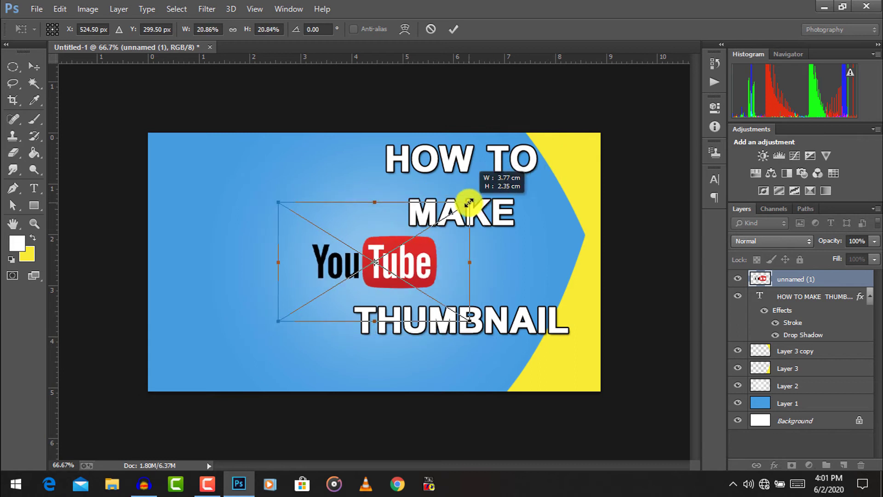
drag(437, 258, 517, 260)
drag(545, 201, 537, 212)
drag(515, 258, 510, 261)
key(Return)
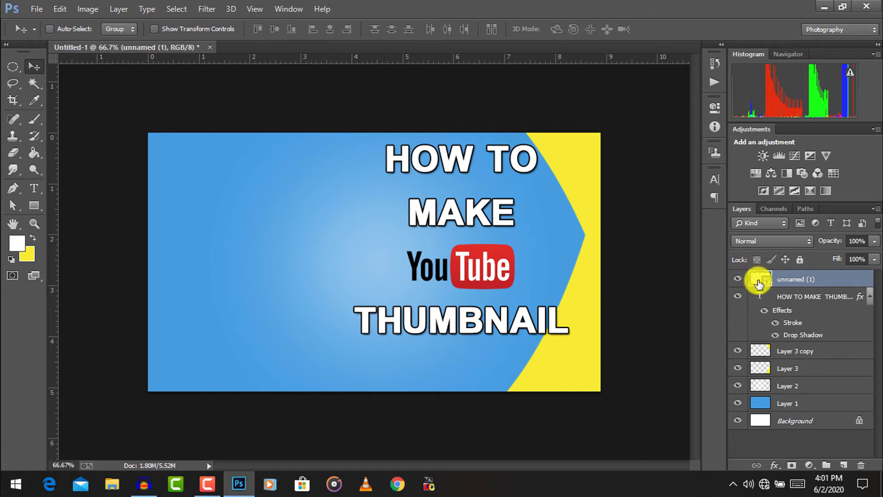
Recolor the word "THUMBNAIL" in the title to yellow (fff000)
click(794, 357)
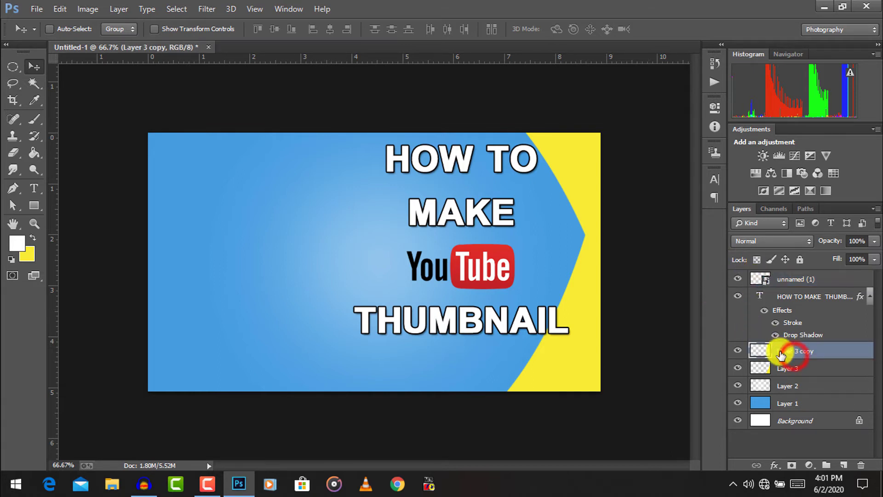
click(33, 189)
drag(362, 322, 564, 327)
click(27, 254)
drag(180, 332, 279, 241)
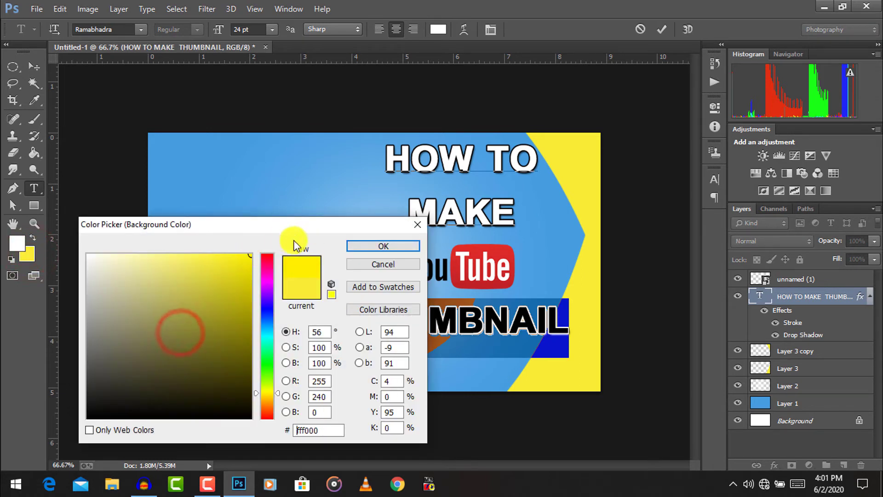
click(357, 250)
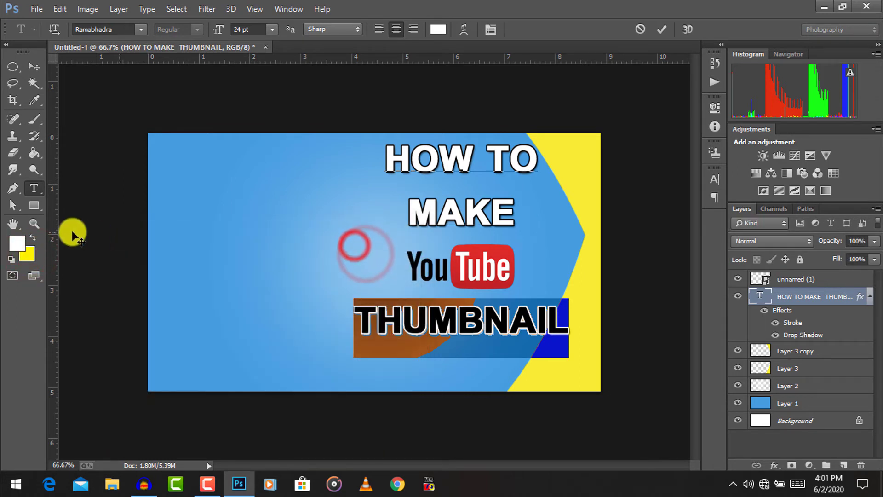
click(32, 237)
click(541, 321)
click(803, 296)
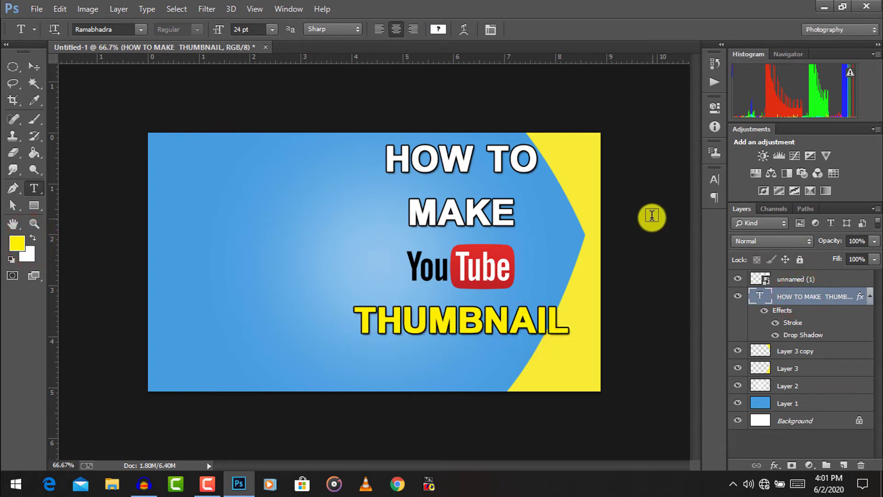
Place the cartoon man image "animation-png-animation-png-hd-png-image-1008.png" from Downloads as an embedded image
click(35, 67)
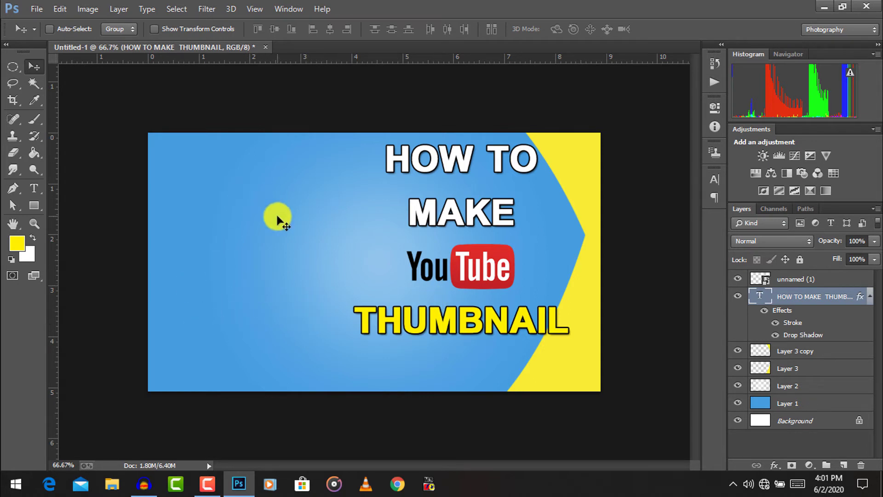
click(39, 11)
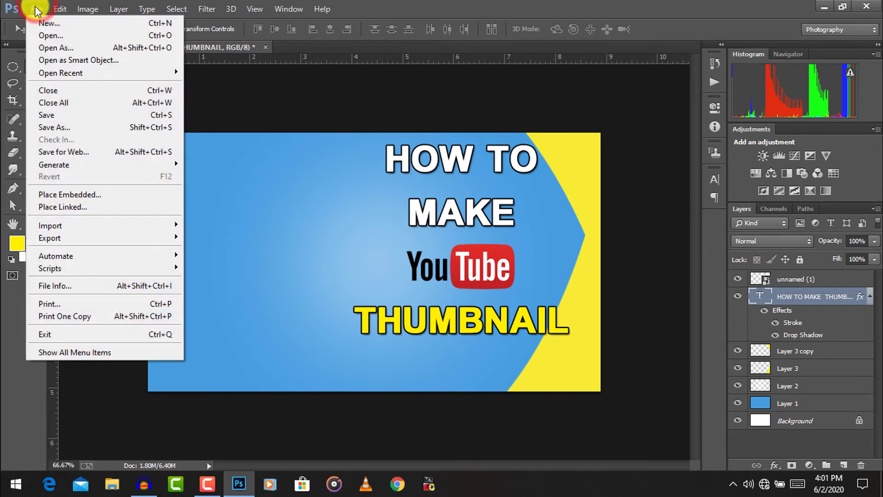
click(73, 195)
double_click(228, 136)
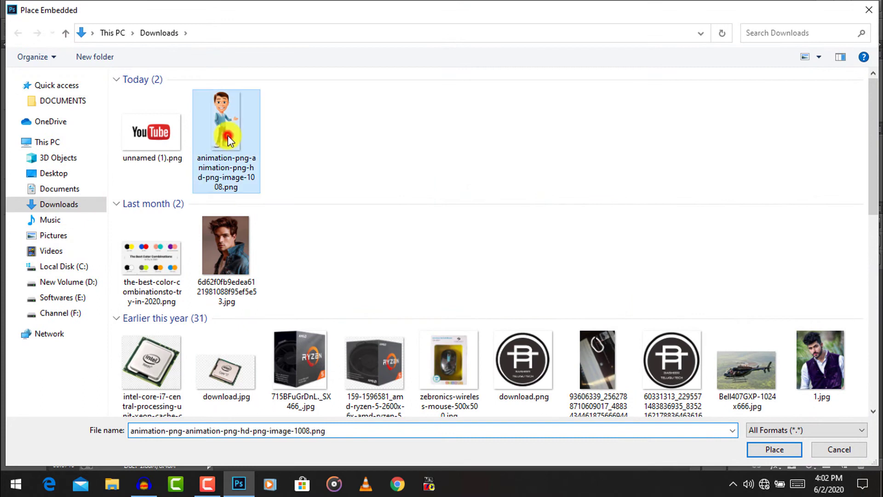
Scale the cartoon man to about 31% and position him left of the title with his legs cut off by the canvas's lower edge
drag(373, 259, 271, 338)
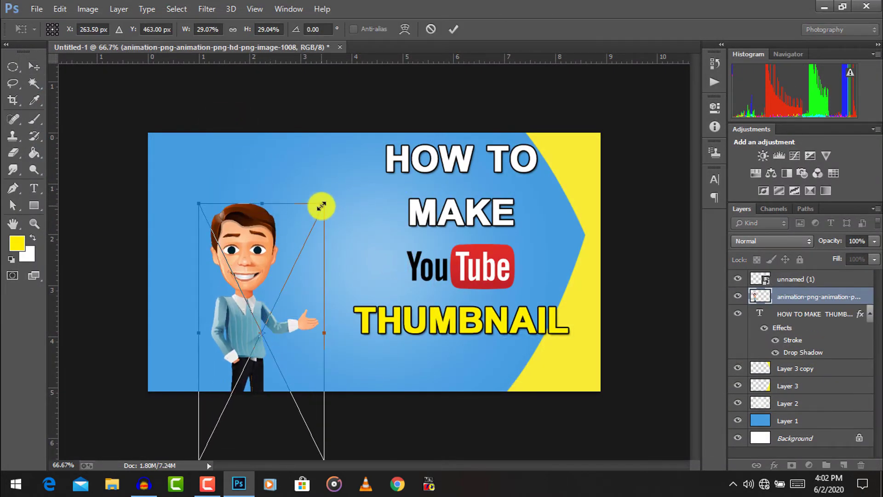
drag(321, 206, 343, 161)
drag(320, 254, 318, 243)
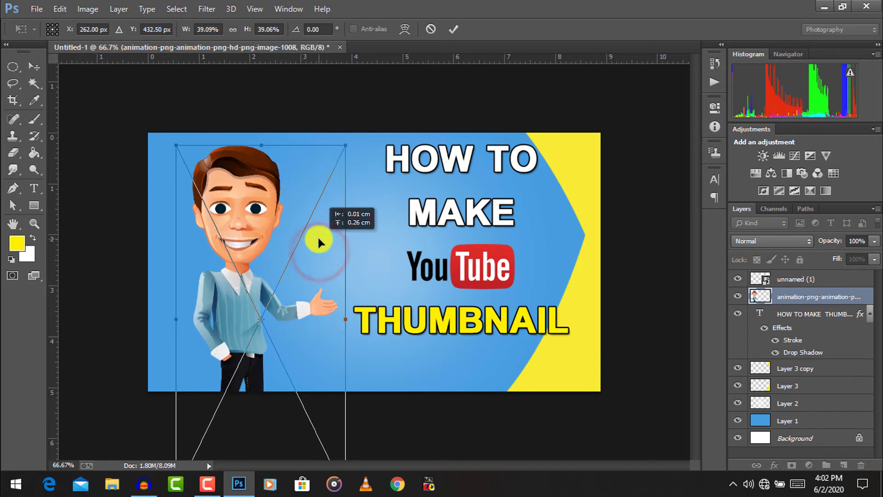
drag(345, 147, 324, 186)
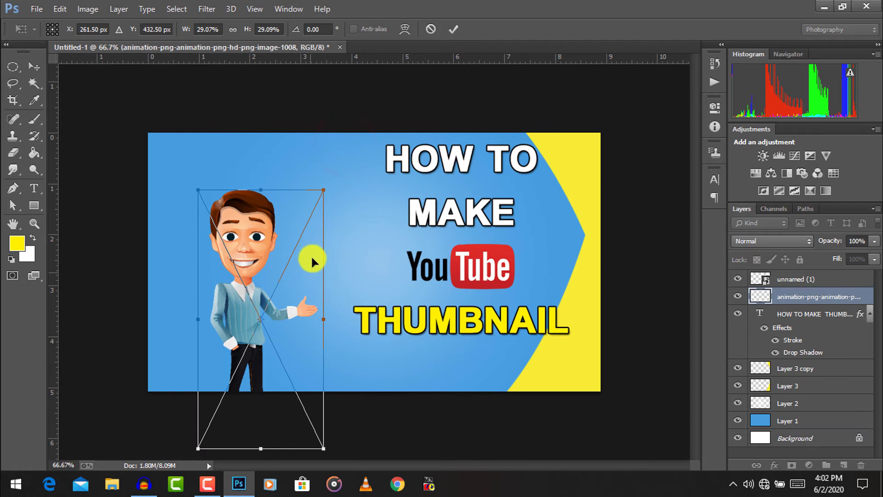
drag(310, 274, 319, 275)
drag(335, 192, 339, 180)
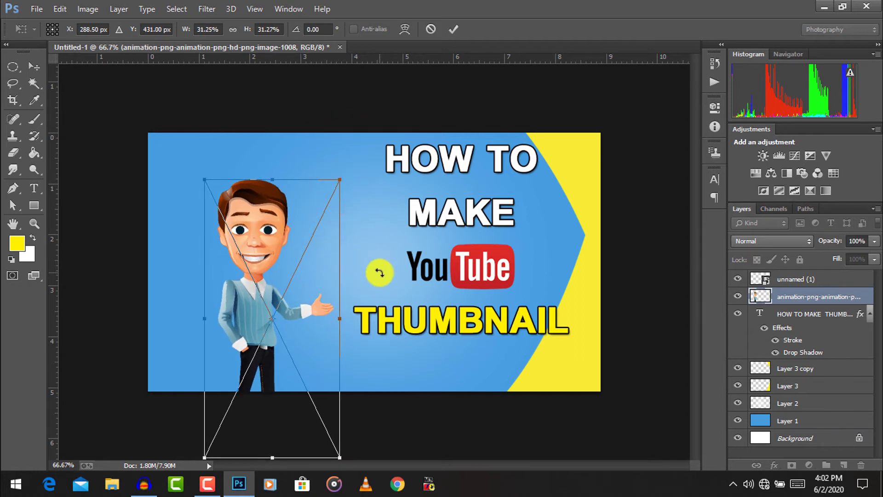
key(Return)
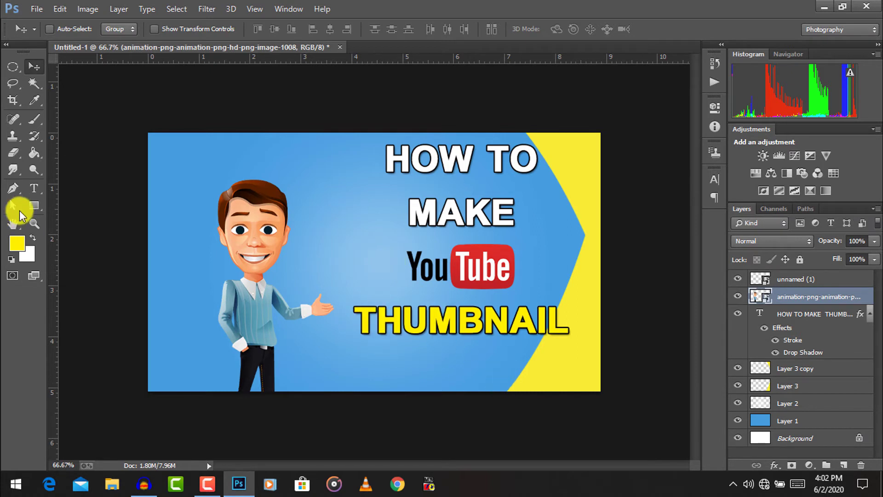
Draw a 192 × 674 px rectangle over the canvas's left edge, filled with yellow (f7ec34) sampled from the corner shape
click(35, 207)
click(32, 237)
click(16, 243)
click(577, 166)
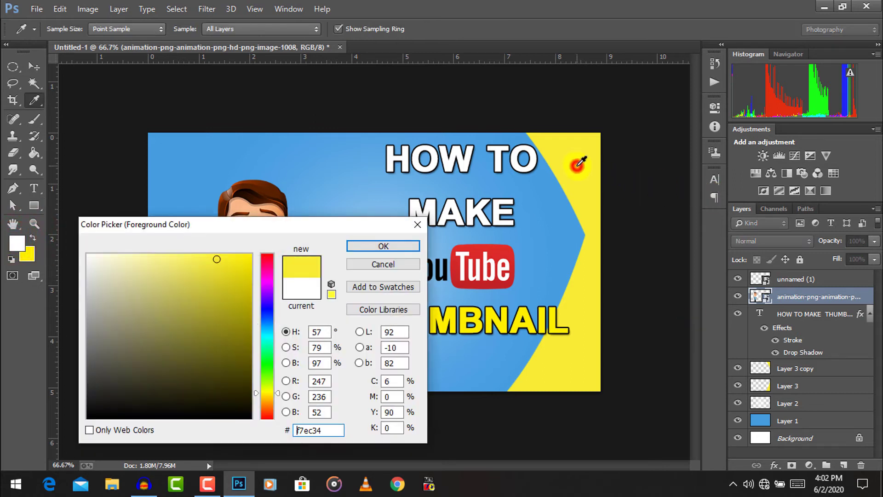
click(365, 247)
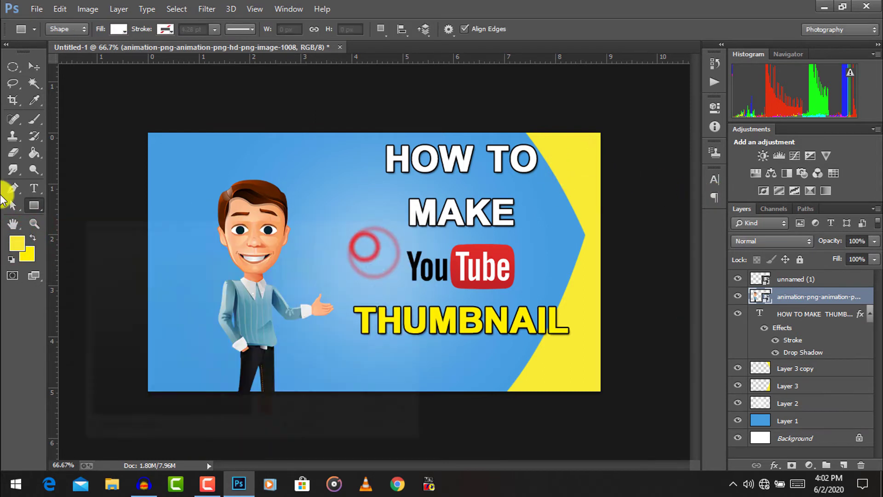
drag(189, 125, 107, 412)
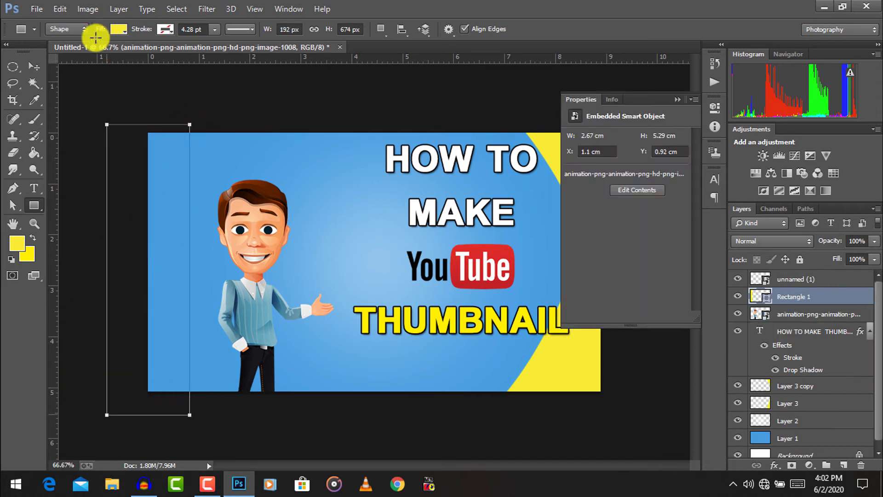
click(34, 66)
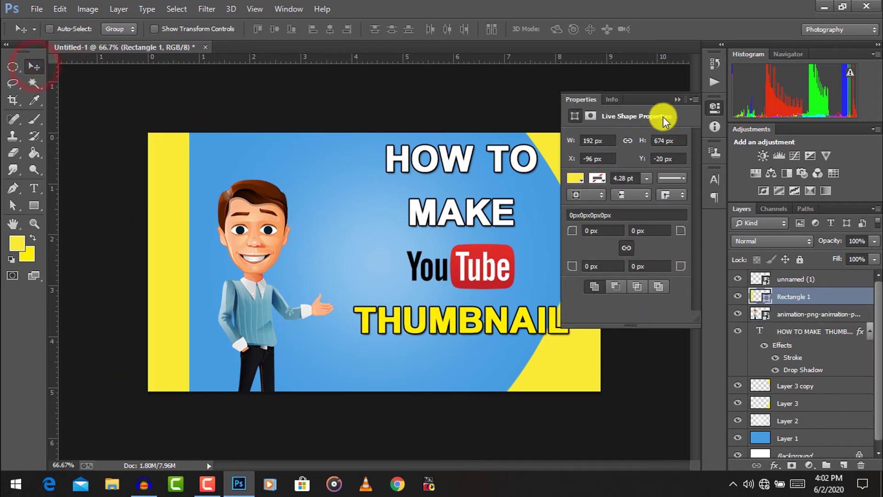
click(675, 100)
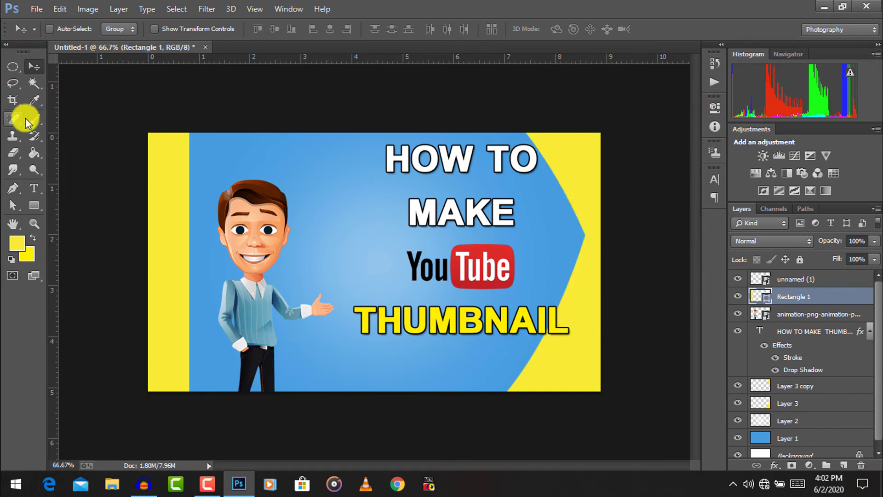
Place the "btt logo" image from the channel folder on the Channel (F:) drive as an embedded image
click(28, 10)
mouse_move(73, 76)
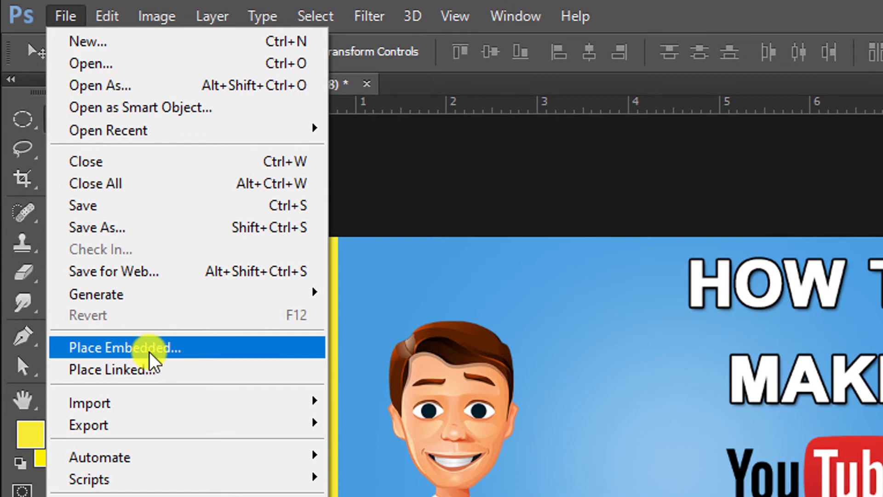
click(148, 349)
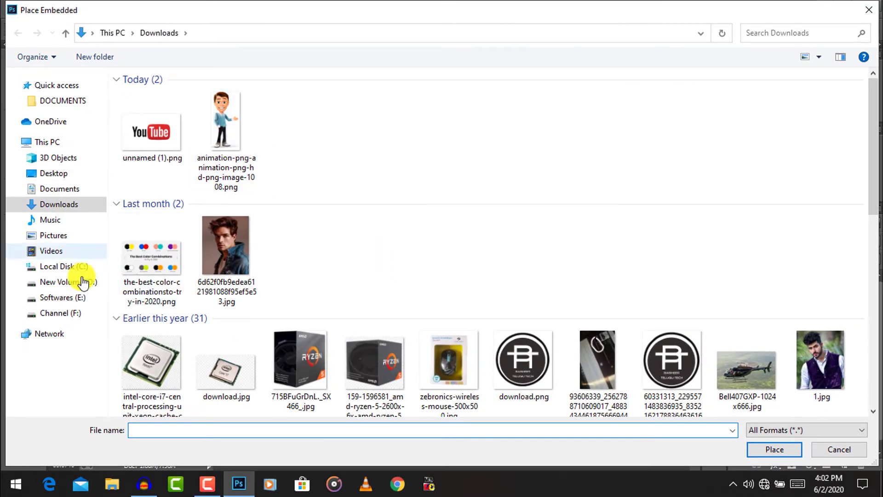
click(65, 312)
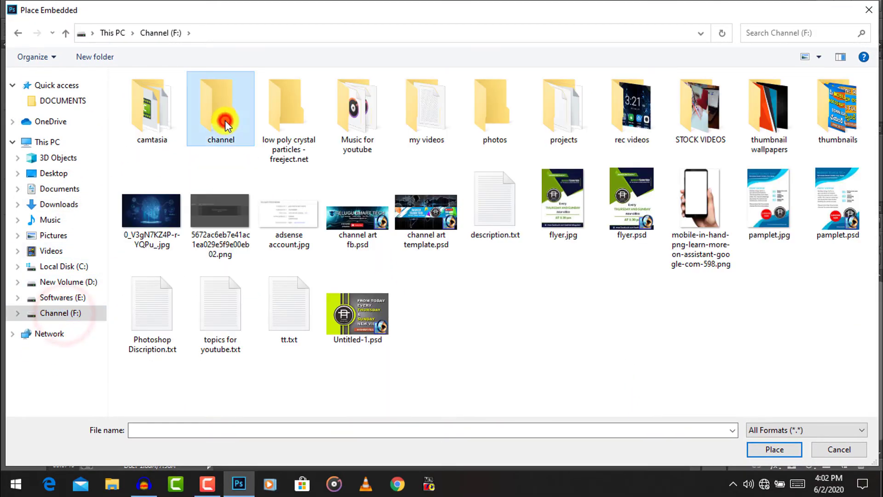
double_click(225, 121)
double_click(220, 107)
click(222, 105)
click(774, 450)
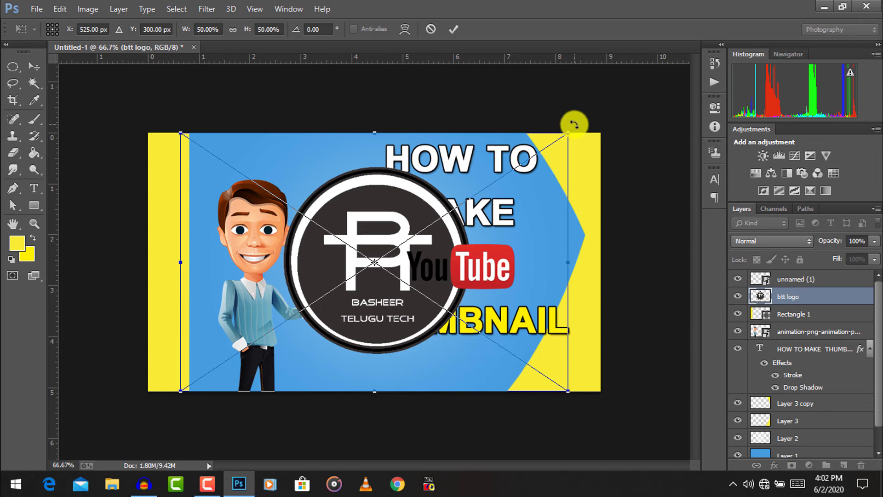
Shrink the channel logo to about 7% and fit it inside the upper end of the left yellow strip, nudging it down and left
drag(541, 148, 421, 228)
drag(400, 274, 204, 161)
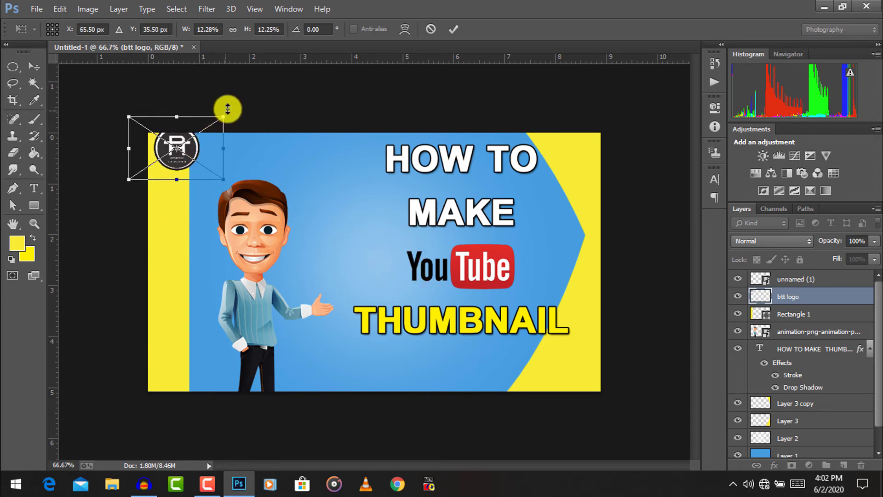
drag(224, 116, 184, 157)
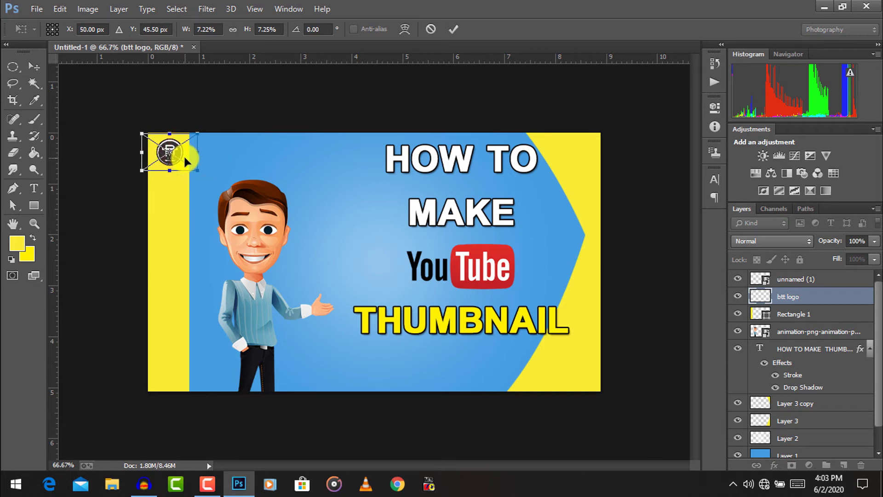
key(Return)
key(Down)
key(Down)
key(Down)
key(Left)
key(Left)
key(Left)
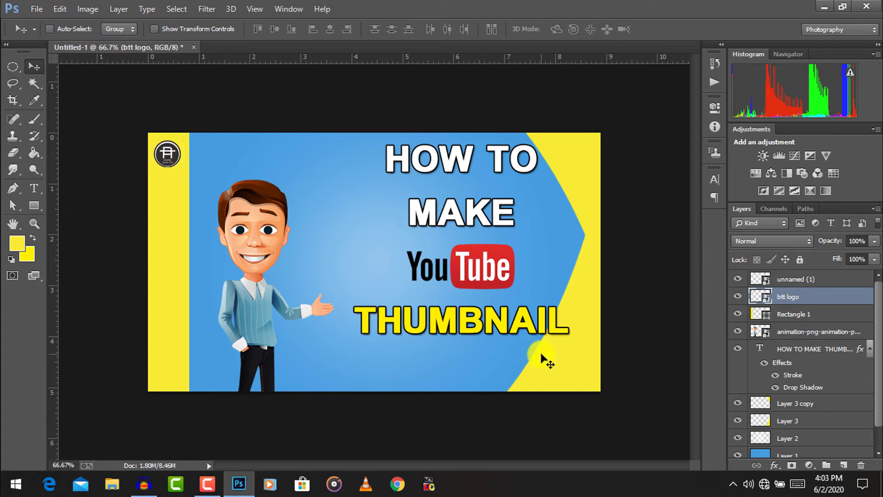